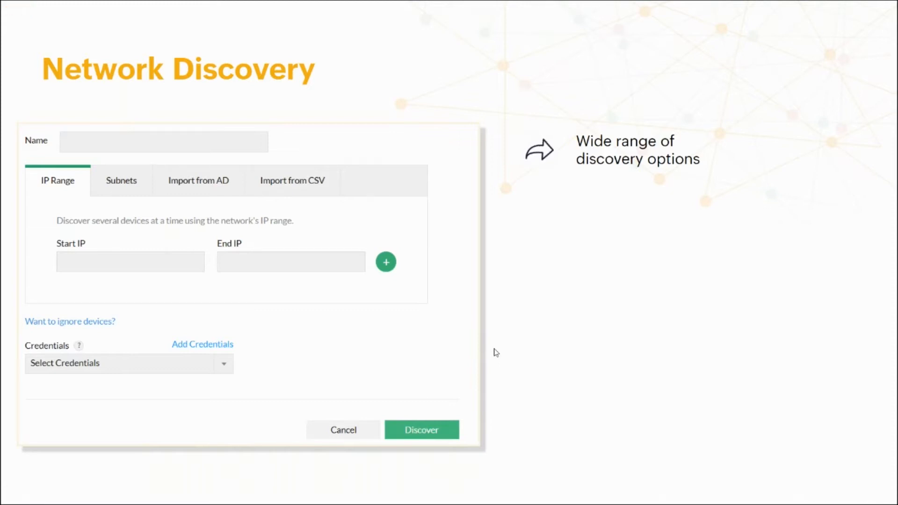
click(496, 353)
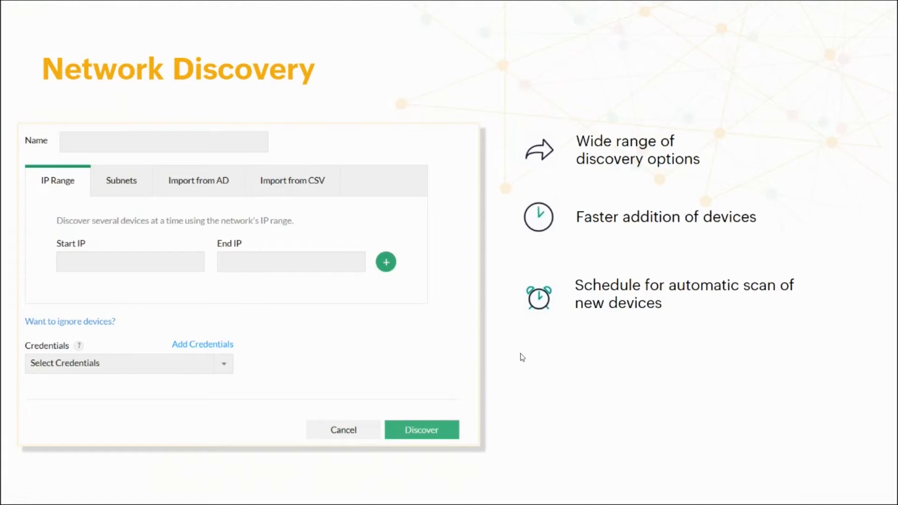
click(554, 387)
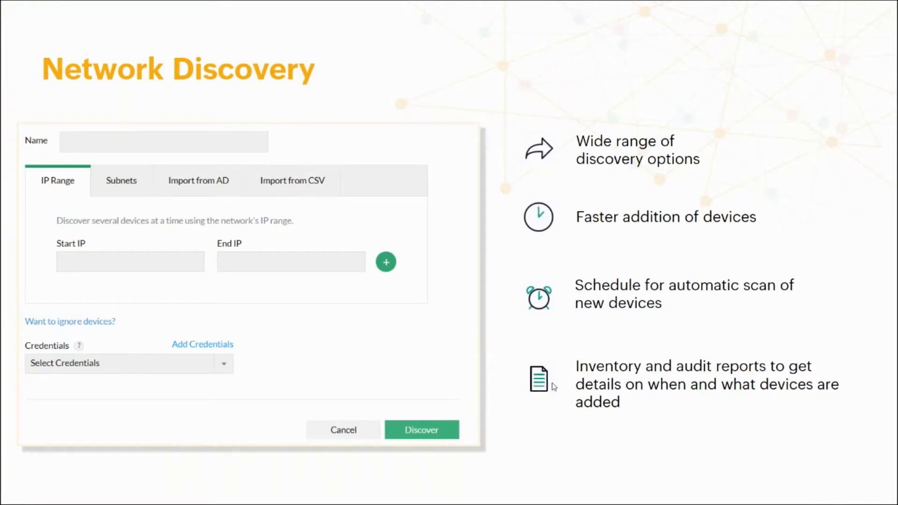
click(547, 440)
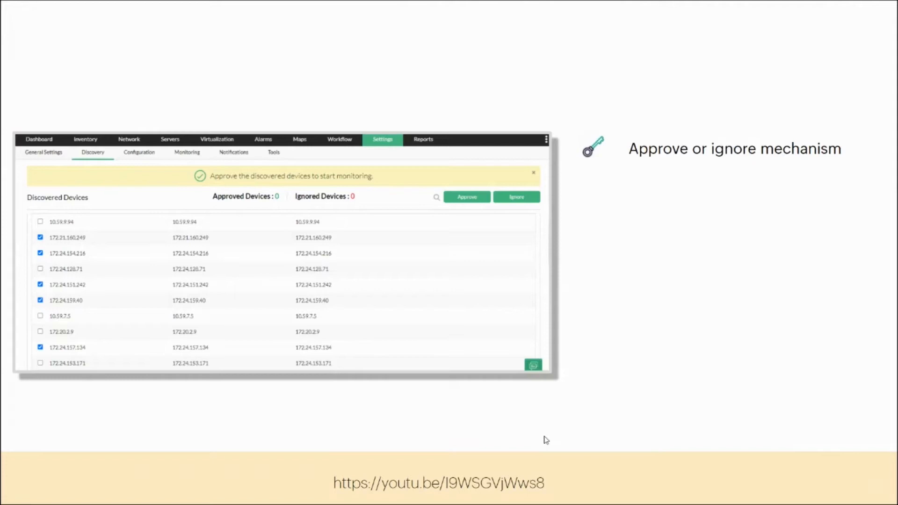
click(444, 413)
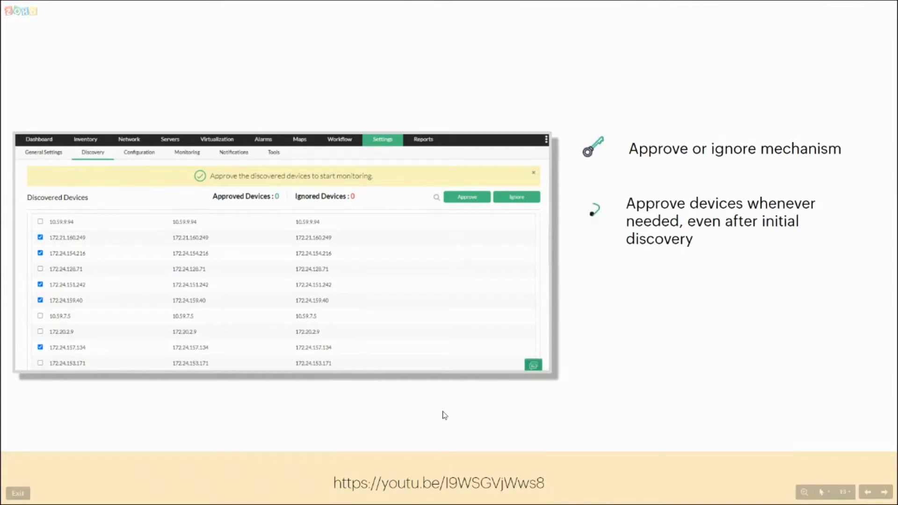
key(Right)
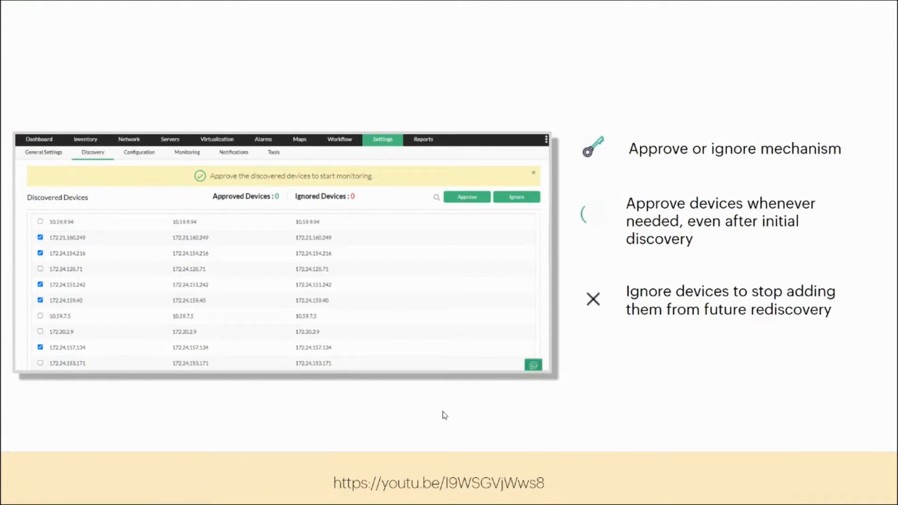
Switch to the OpManager window showing User Management and start a new discovery under Network Discovery in the settings.
key(super+Tab)
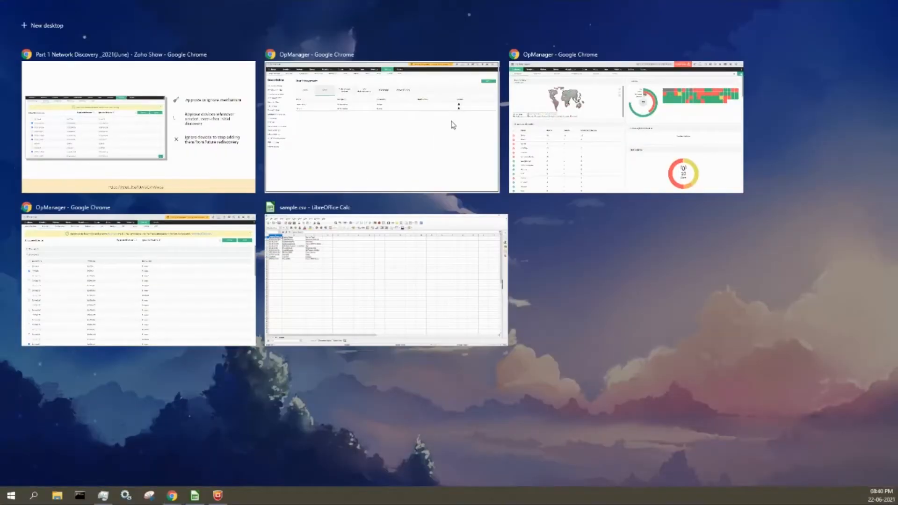
click(453, 125)
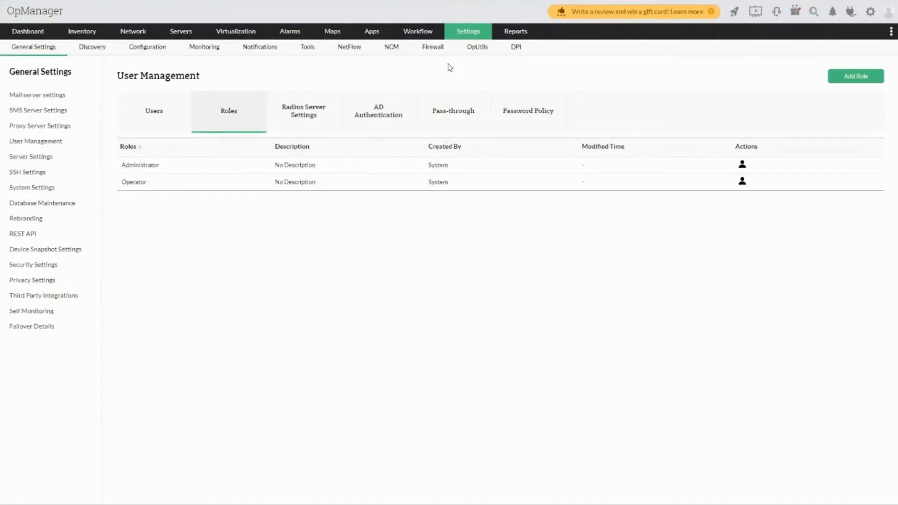
click(468, 34)
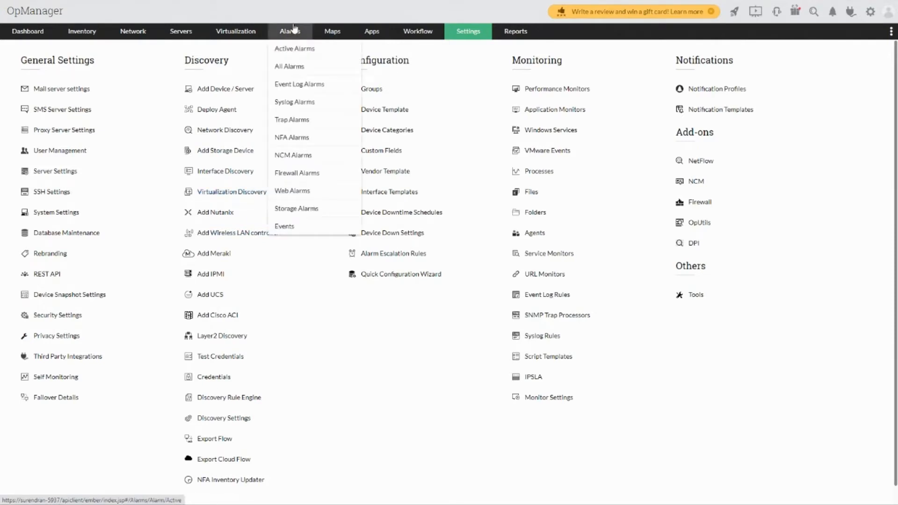
click(233, 135)
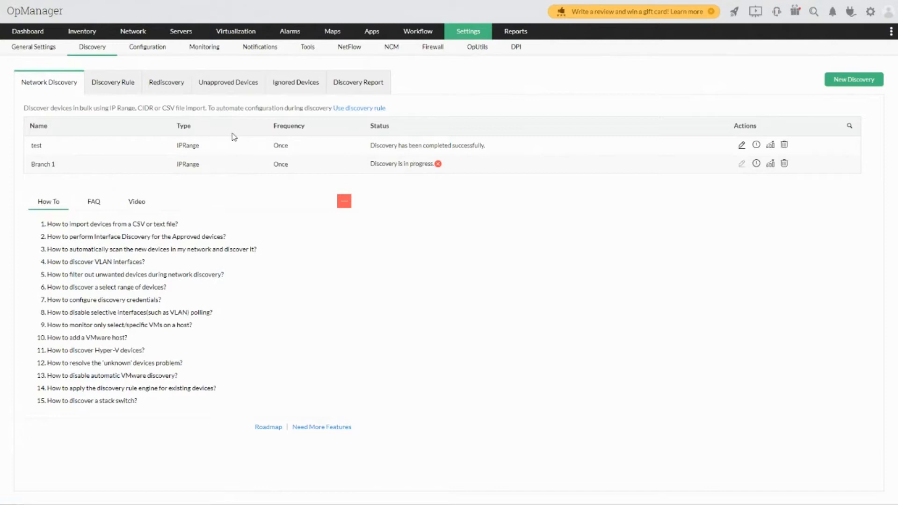
click(847, 89)
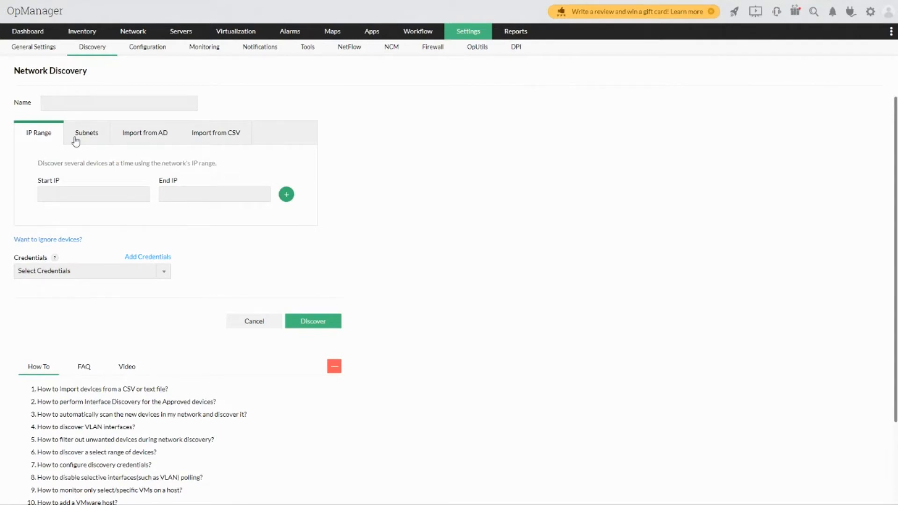
Show the CSV import option for the discovery and view the sample.csv file in LibreOffice Calc.
click(211, 133)
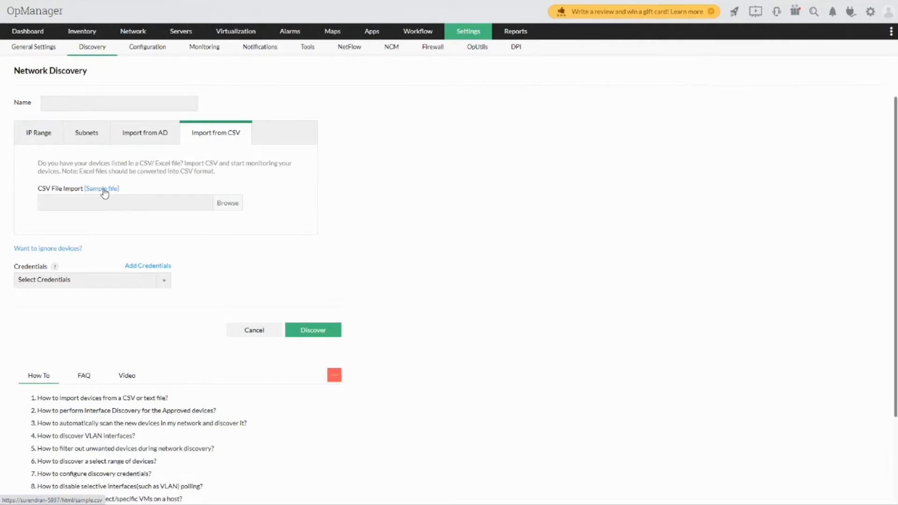
key(super+Tab)
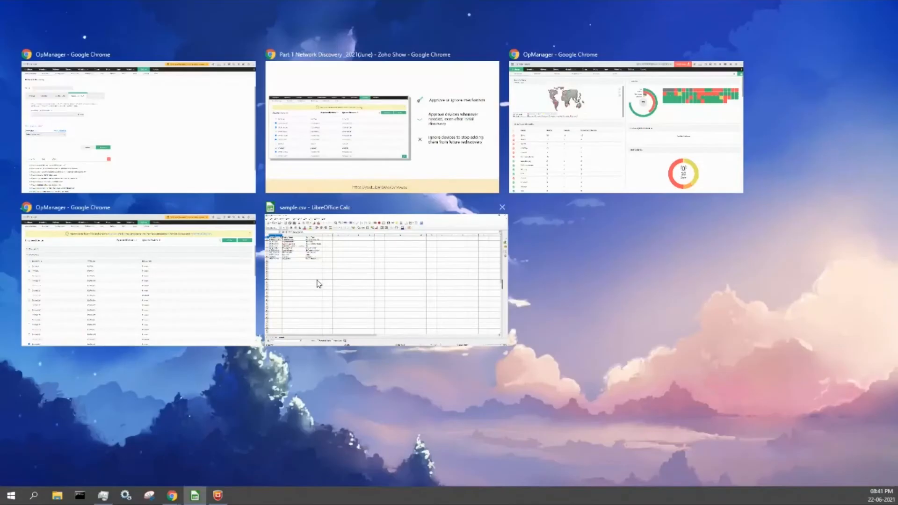
click(318, 284)
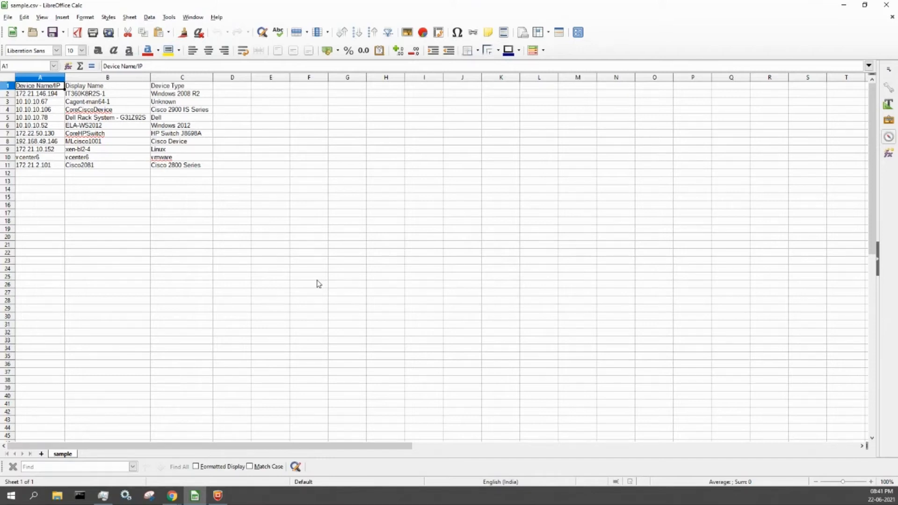
Return to OpManager's discovery form, choose the IP Range method, and view the credential types that can be added before closing the list.
key(alt+Tab)
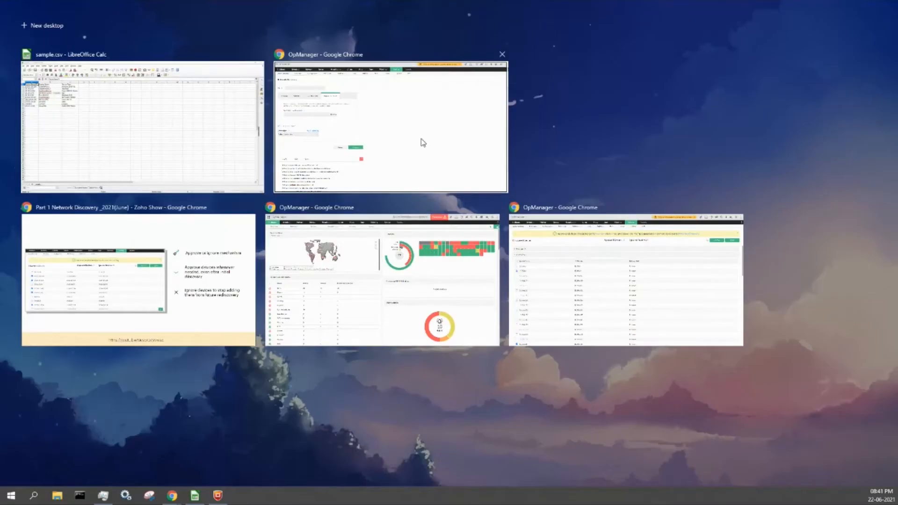
click(421, 140)
click(49, 144)
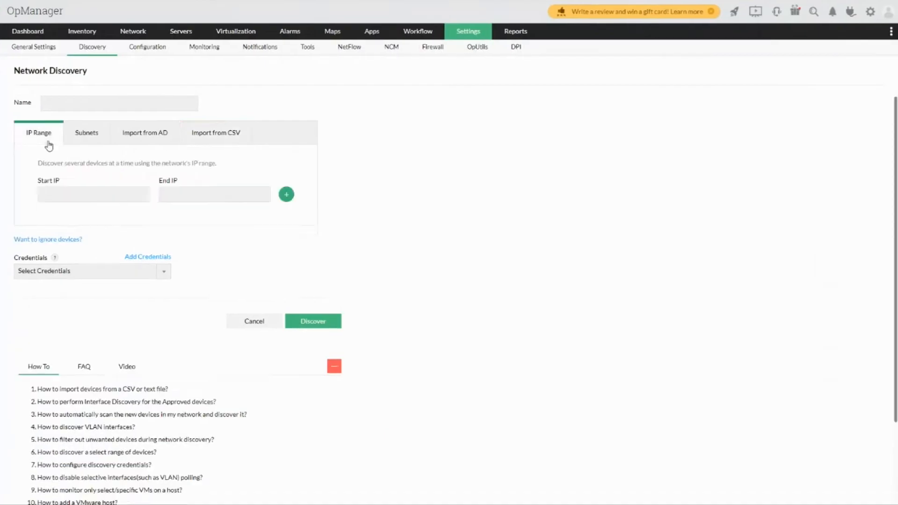
click(156, 260)
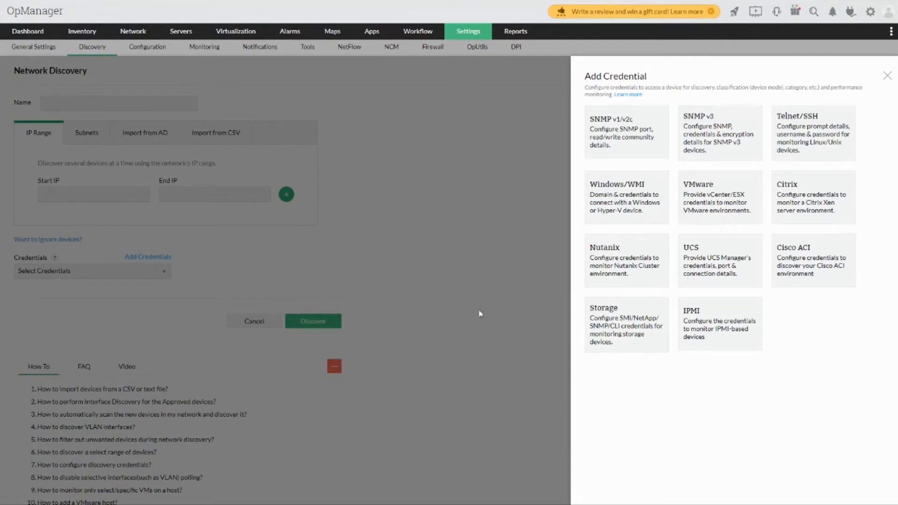
click(887, 76)
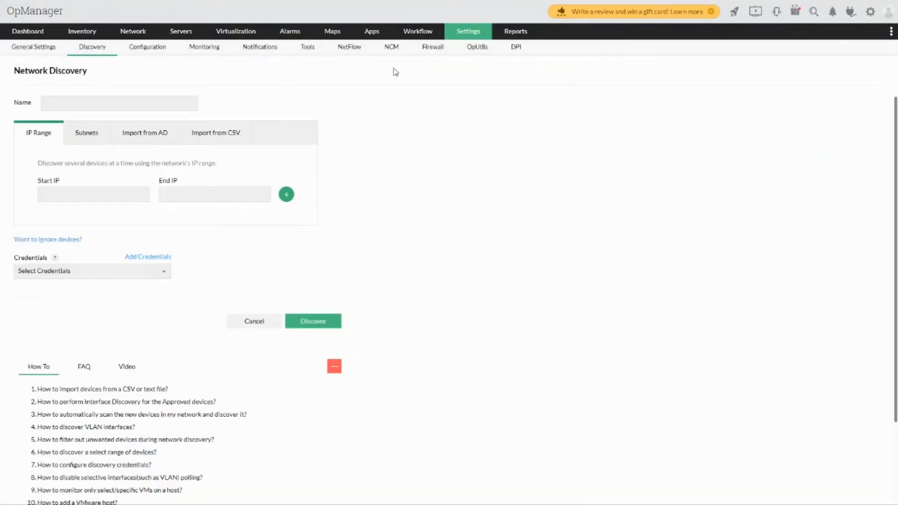
View the Test Credentials page and the list of saved monitoring credentials in the discovery settings.
mouse_move(464, 34)
mouse_move(468, 65)
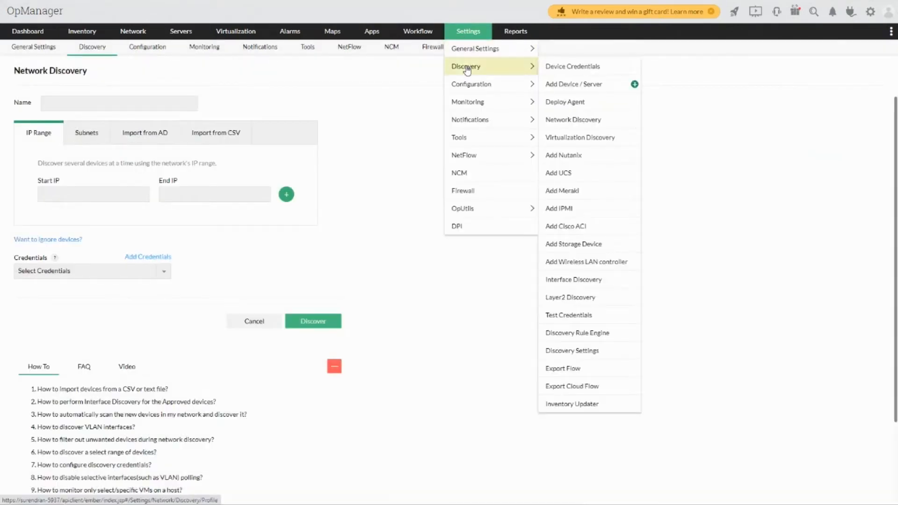
click(567, 321)
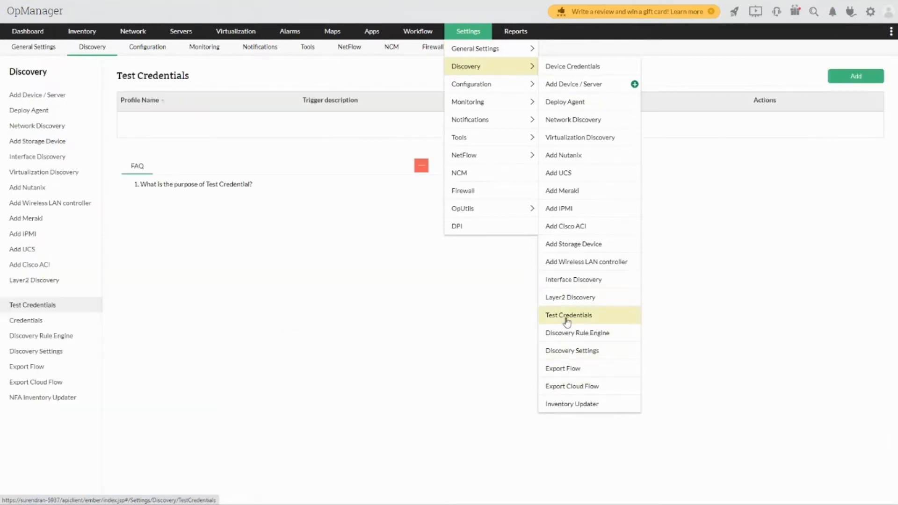
click(23, 325)
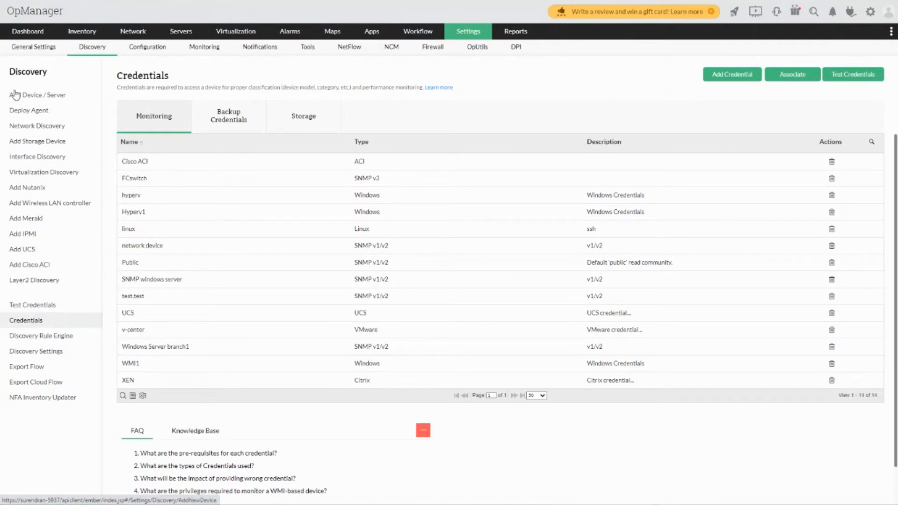
Start a new IP range network discovery and look through the credentials that can be selected for it.
click(21, 127)
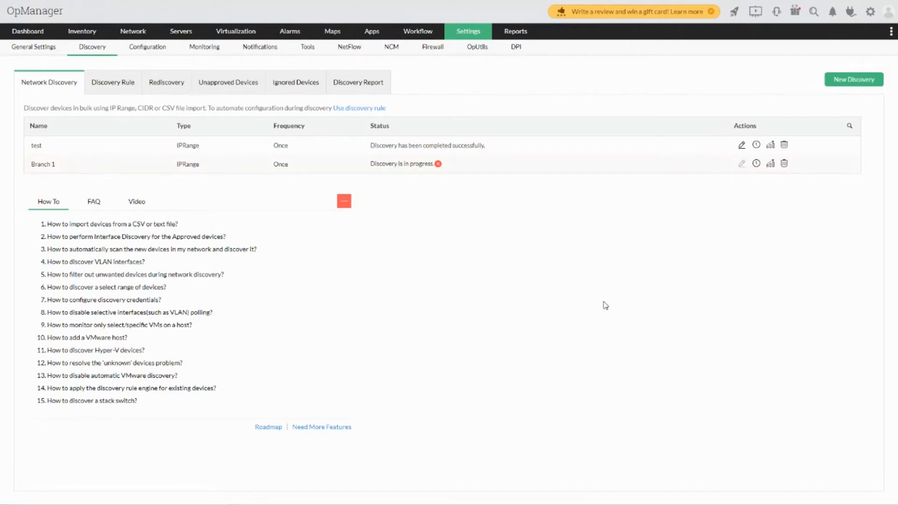
click(853, 81)
click(71, 194)
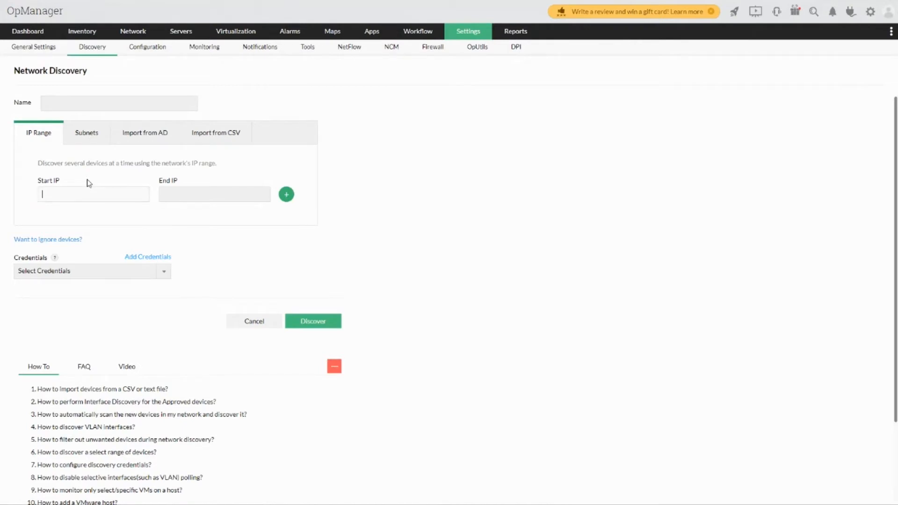
click(98, 272)
scroll(95, 356, down, 5)
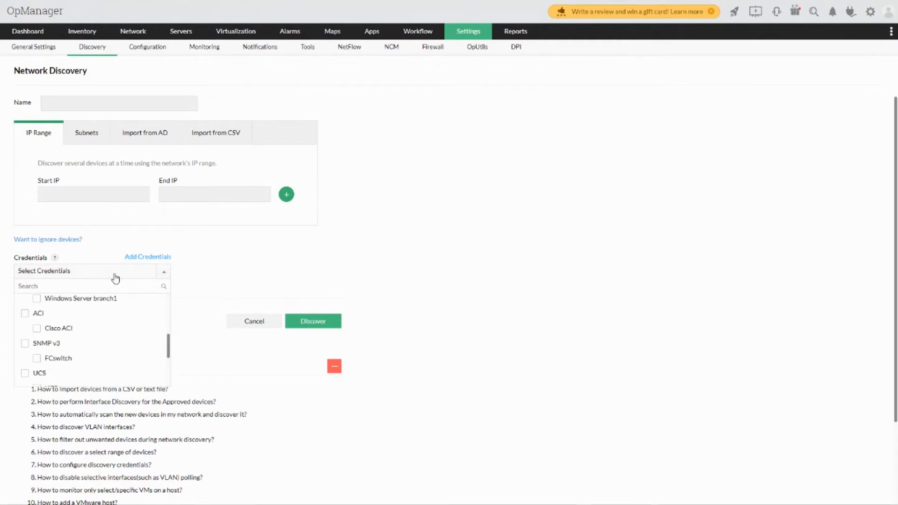
Switch to the OpManager window with the discovered devices, show it full screen, and examine the Unknown device list.
key(super+Tab)
click(647, 301)
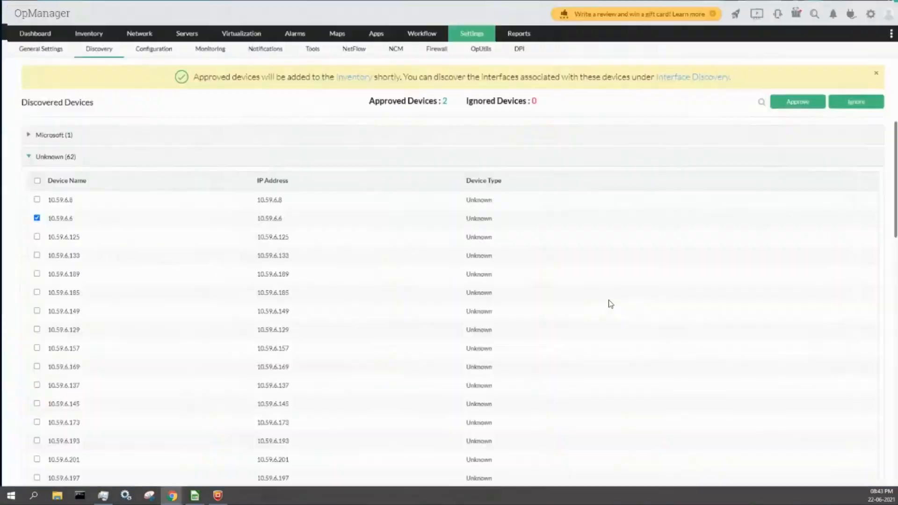
key(F11)
scroll(611, 304, down, 2)
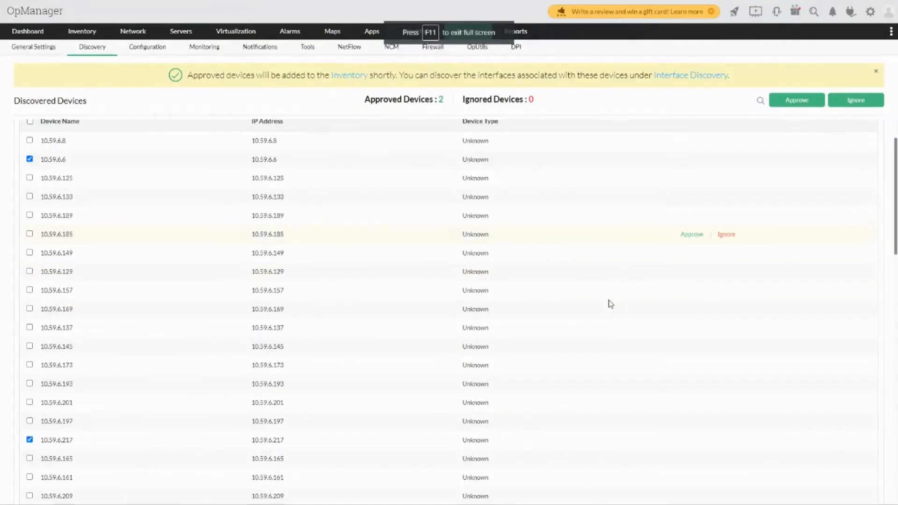
scroll(610, 304, down, 8)
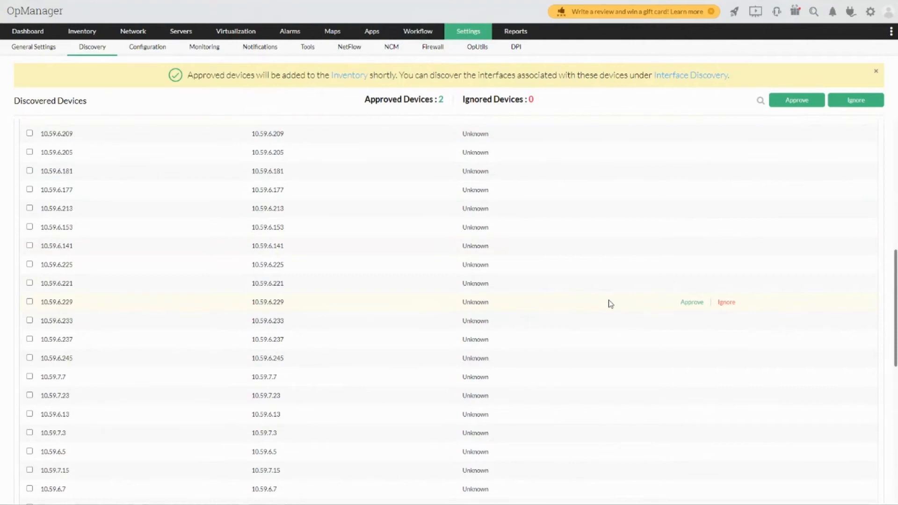
scroll(611, 304, up, 10)
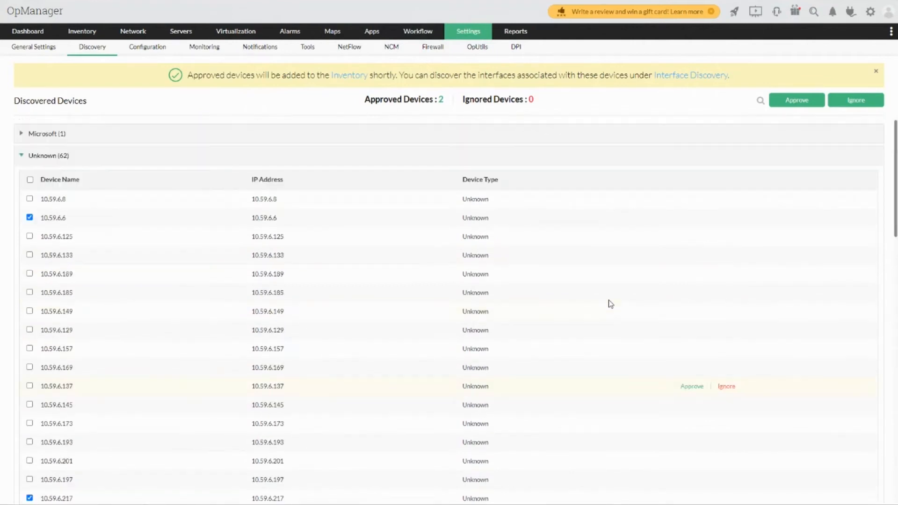
scroll(610, 304, down, 12)
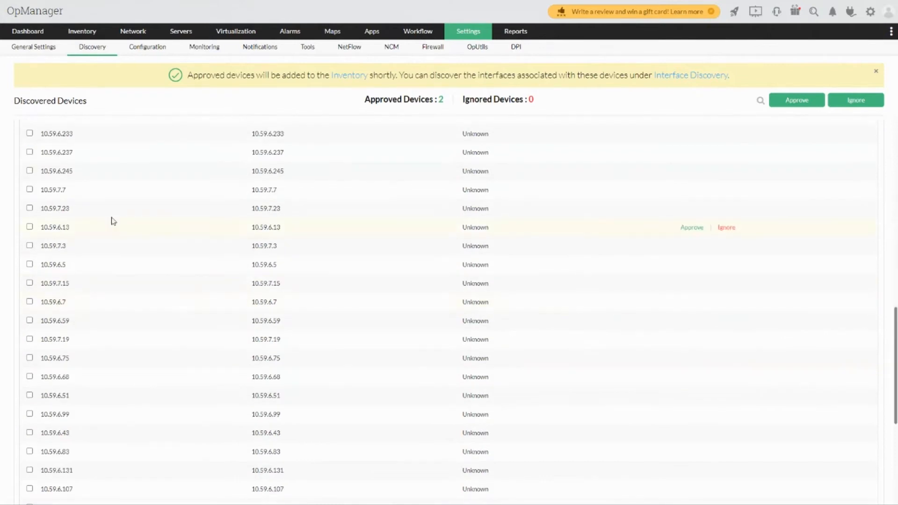
Select the unknown devices 10.59.6.237, 10.59.6.245, 10.59.7.7, 10.59.7.23 and 10.59.6.13.
click(30, 152)
click(29, 171)
click(30, 189)
click(30, 209)
click(29, 227)
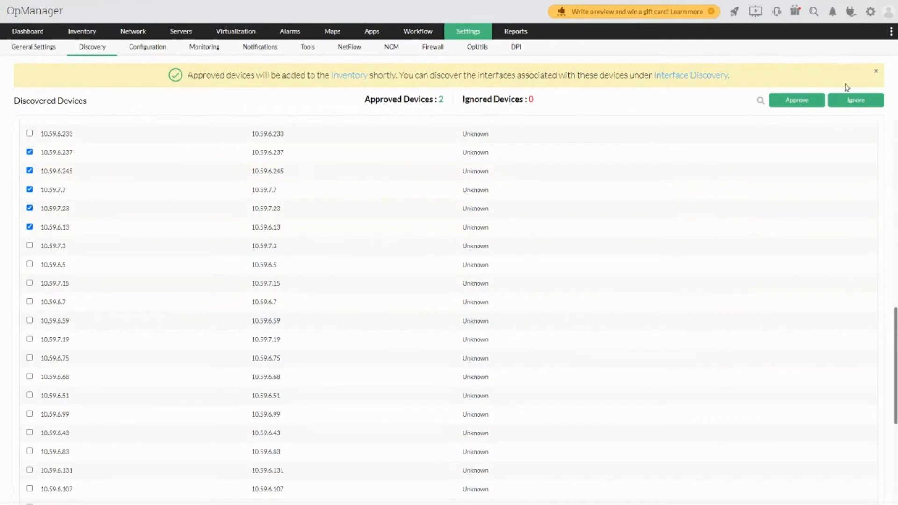
Select all devices in the Unknown group and ignore them.
scroll(157, 242, up, 12)
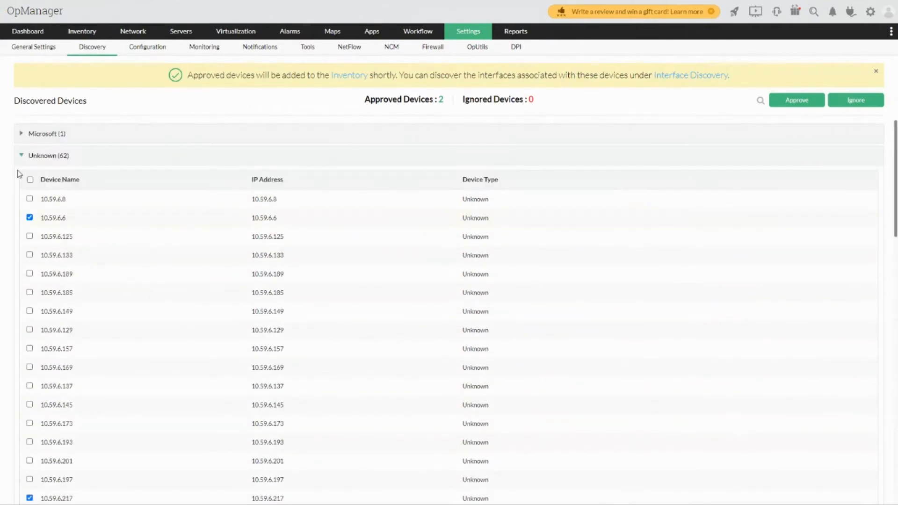
click(30, 180)
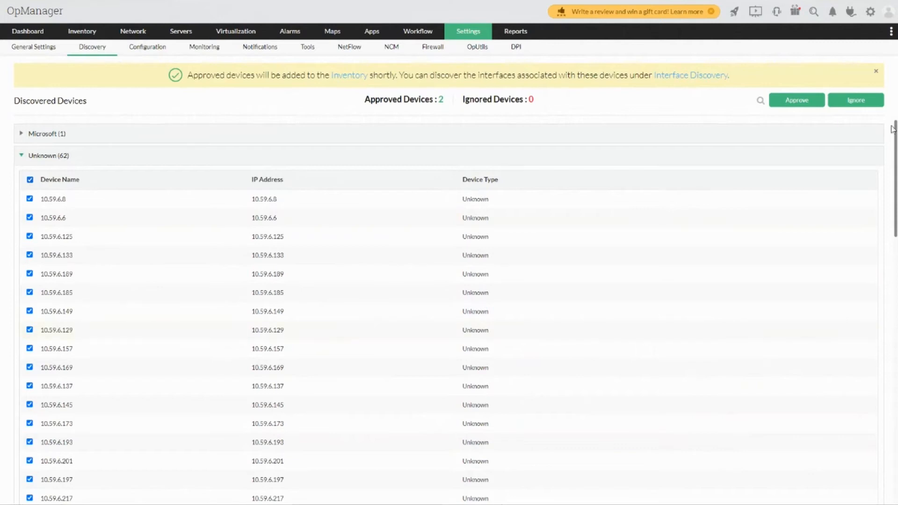
click(30, 180)
click(29, 180)
scroll(214, 325, down, 8)
scroll(216, 326, up, 8)
click(854, 103)
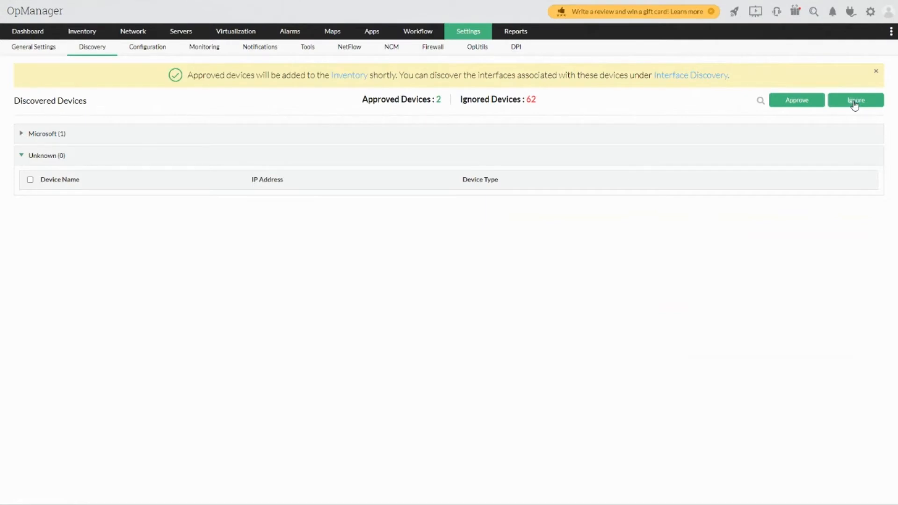
Return to the OpManager window with the discovery form and open the list of ignored devices in Network Discovery.
key(super+Tab)
click(419, 166)
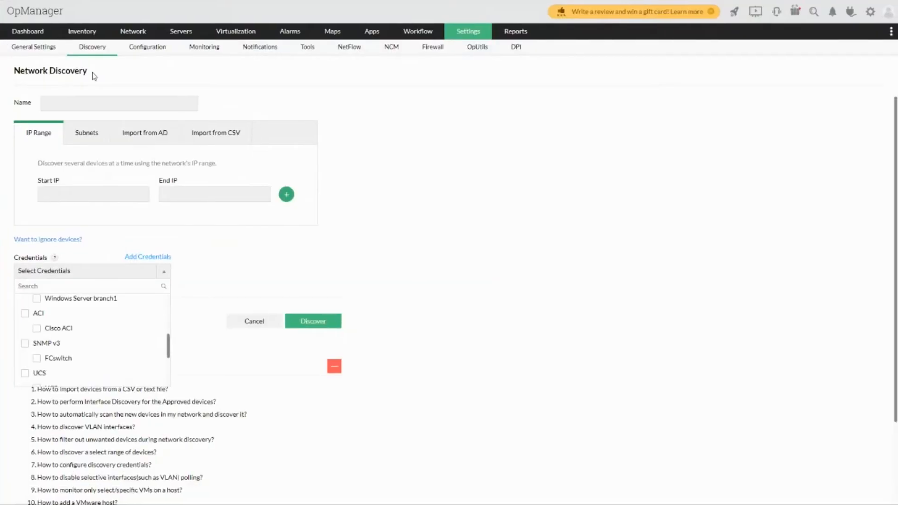
click(84, 55)
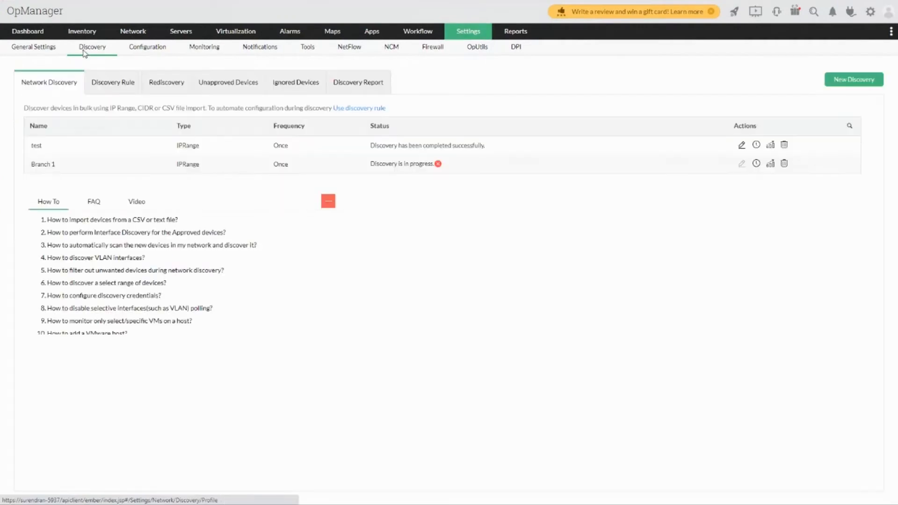
click(286, 88)
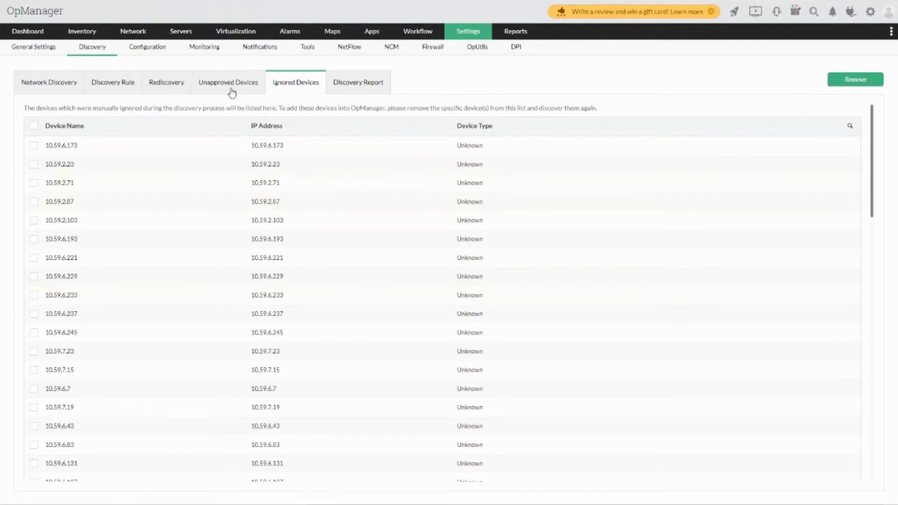
Review the unapproved devices, the discovery rules and the discovery report of executed profiles.
click(231, 92)
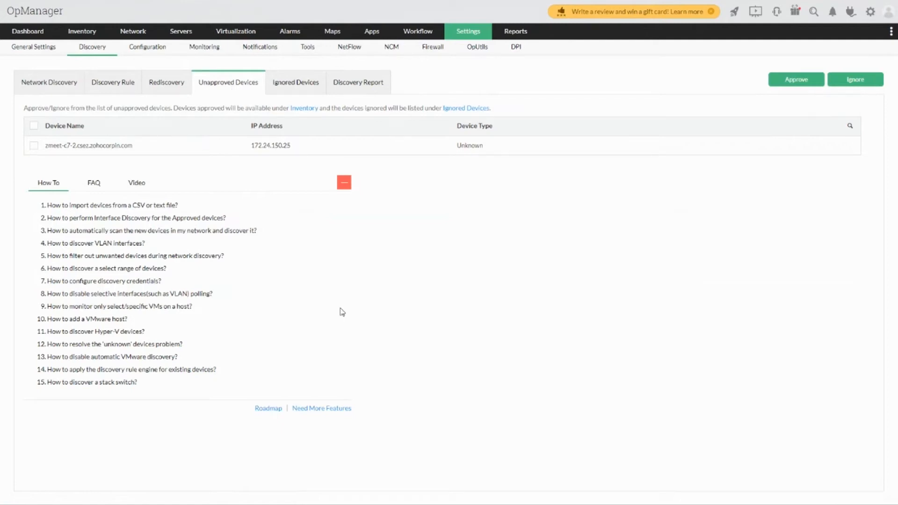
click(118, 92)
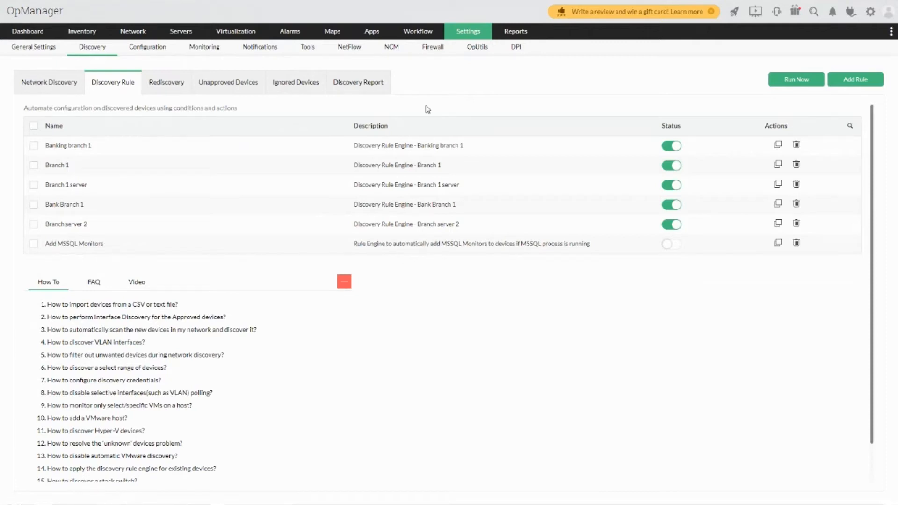
click(351, 87)
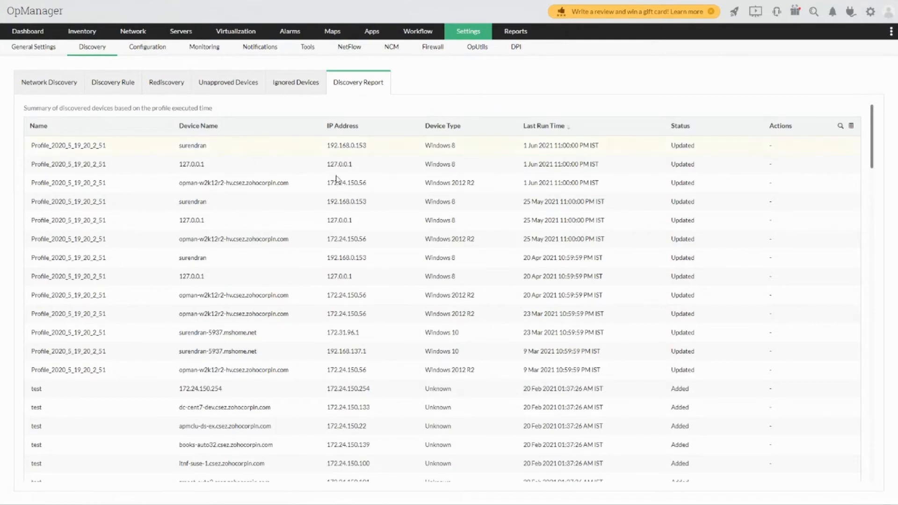
scroll(327, 234, down, 4)
Open the test discovery profile for editing, review its subnet, AD import and IP range options, and close it without saving.
click(62, 89)
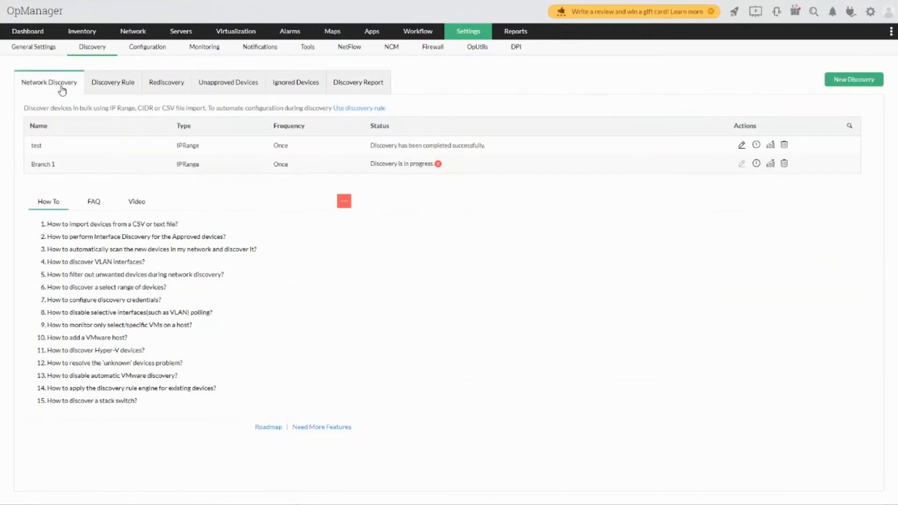
click(741, 145)
click(85, 140)
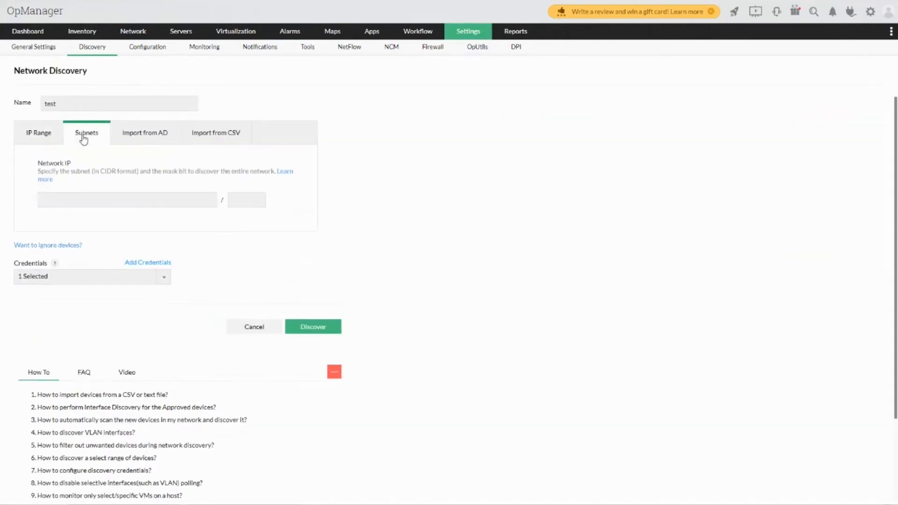
click(171, 139)
click(30, 141)
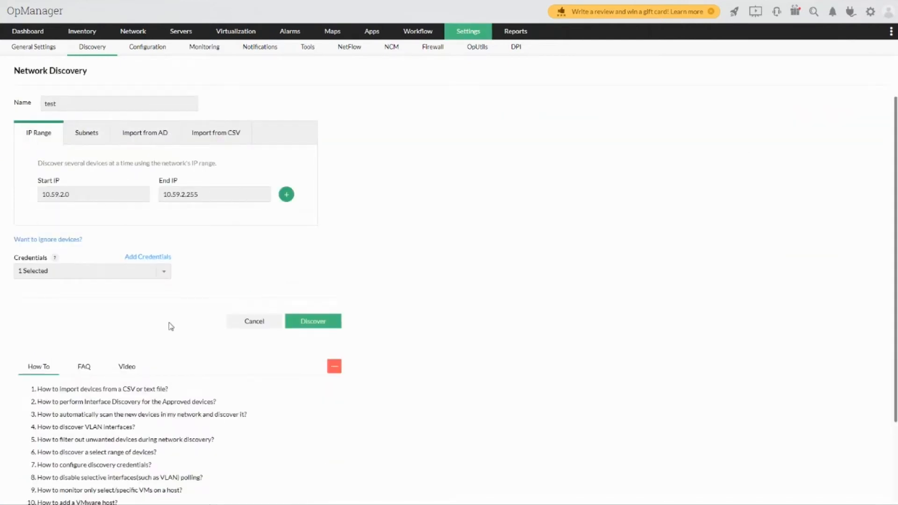
click(245, 323)
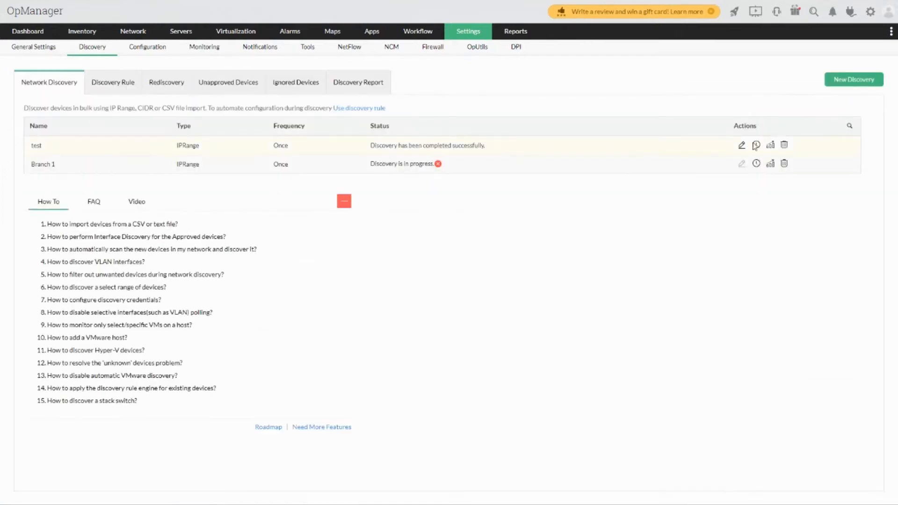
Open the discovery schedule of the test profile, review its timing, rediscovery rule and email notification options, and close it.
click(756, 145)
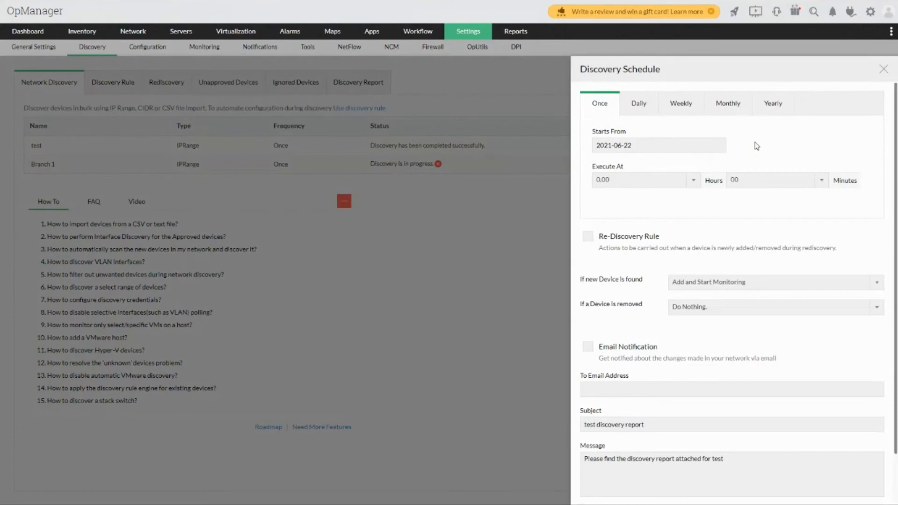
scroll(707, 301, down, 2)
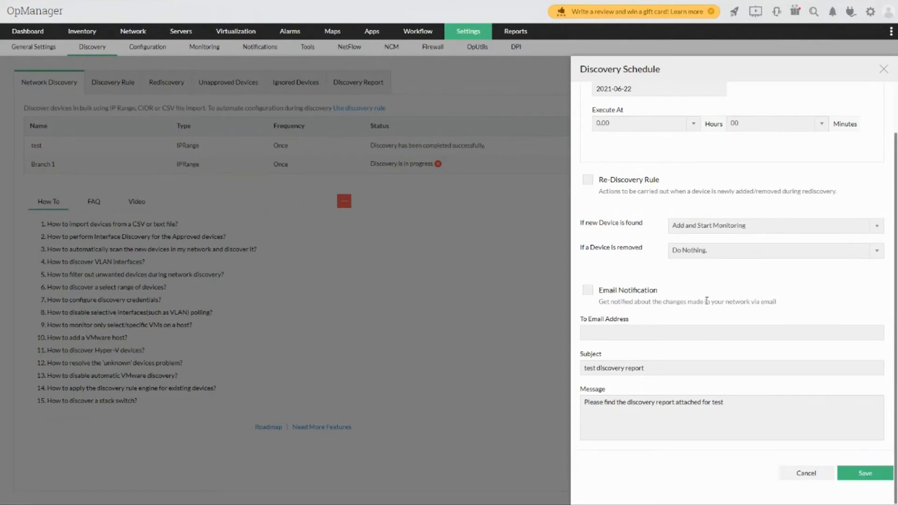
scroll(584, 298, up, 1)
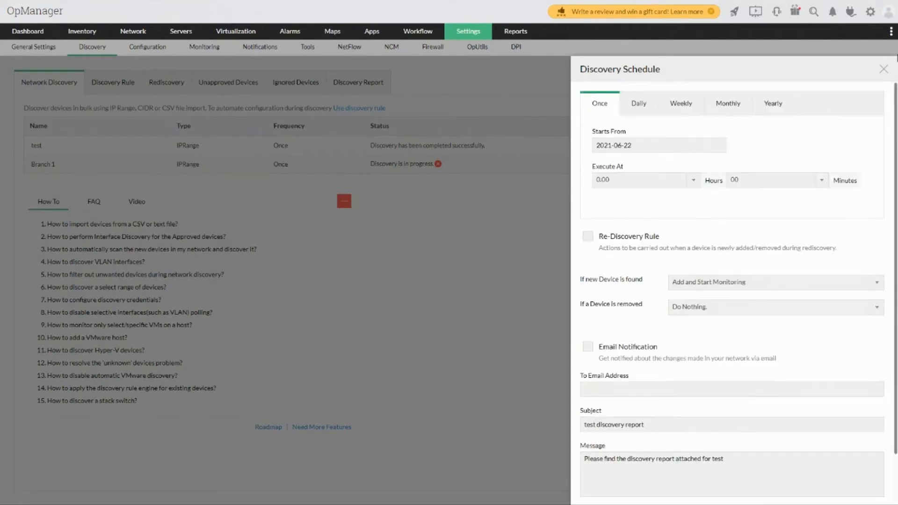
click(883, 69)
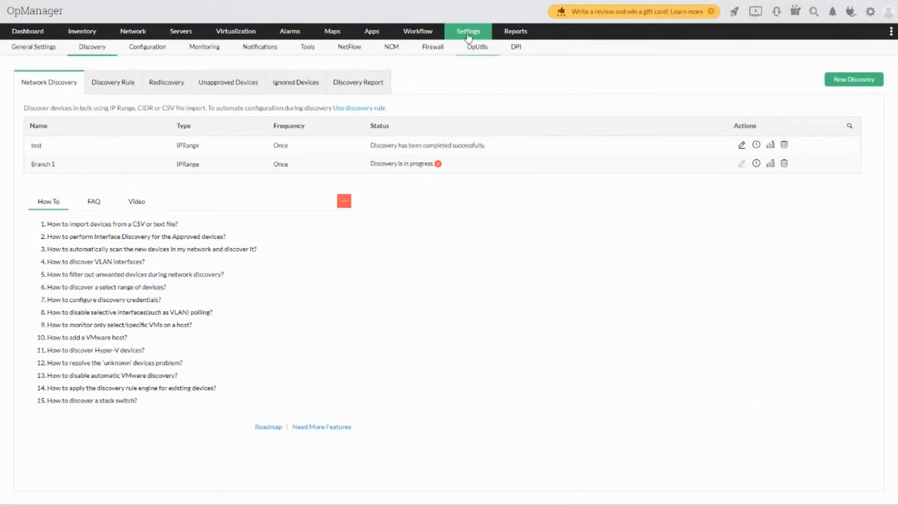
Show the overview of all settings, and switch to the Zoho Show presentation, advancing it to the Quick discovery slide.
mouse_move(467, 37)
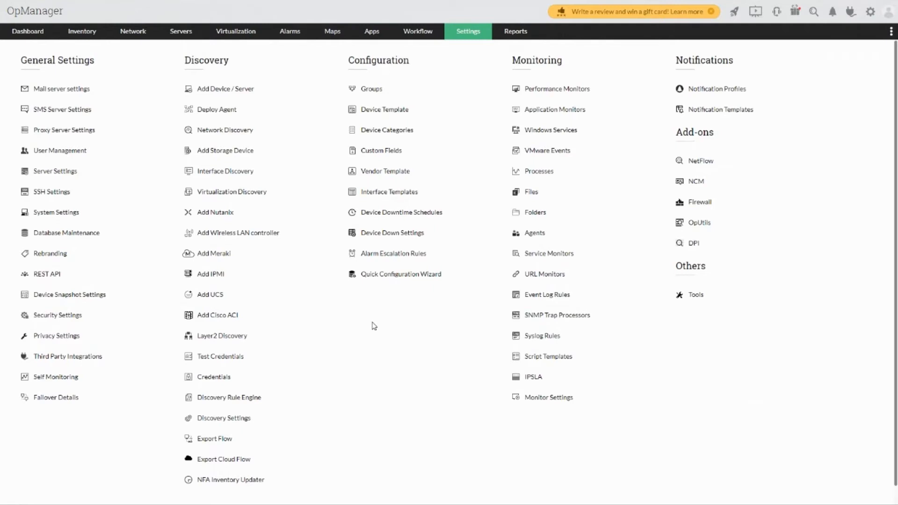
key(super+Tab)
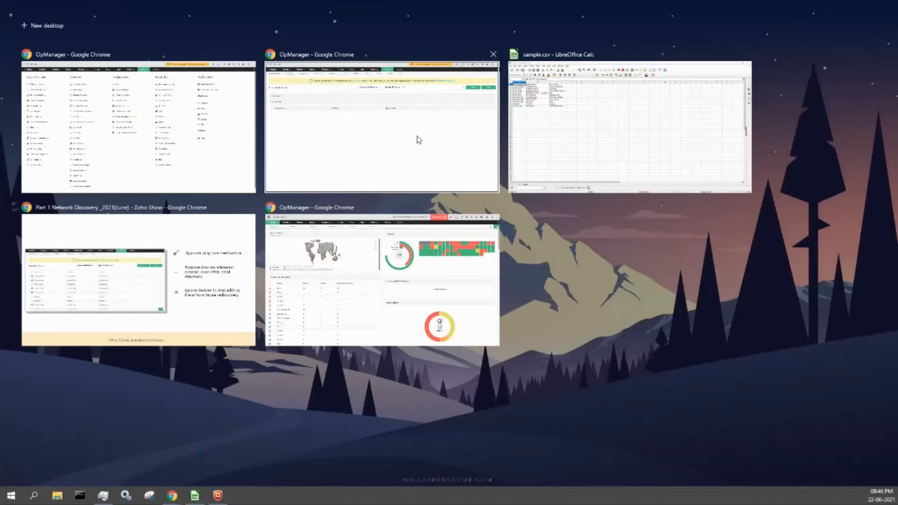
click(220, 313)
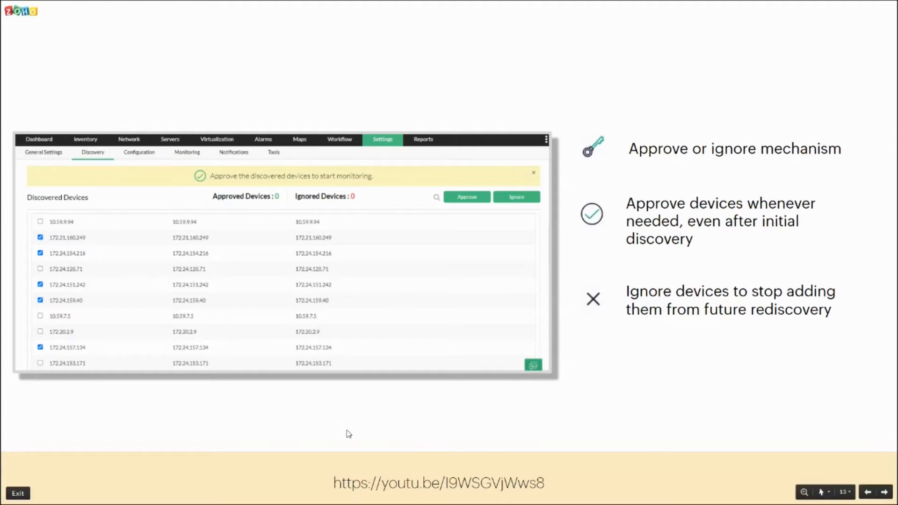
key(Right)
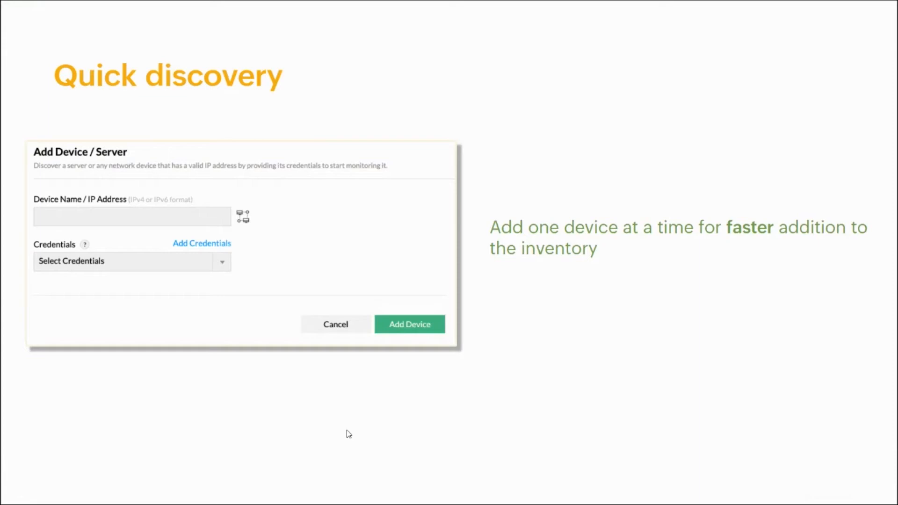
Switch back to the OpManager window and open the Add Device / Server form to review its device name and credentials fields.
key(super+Tab)
click(432, 150)
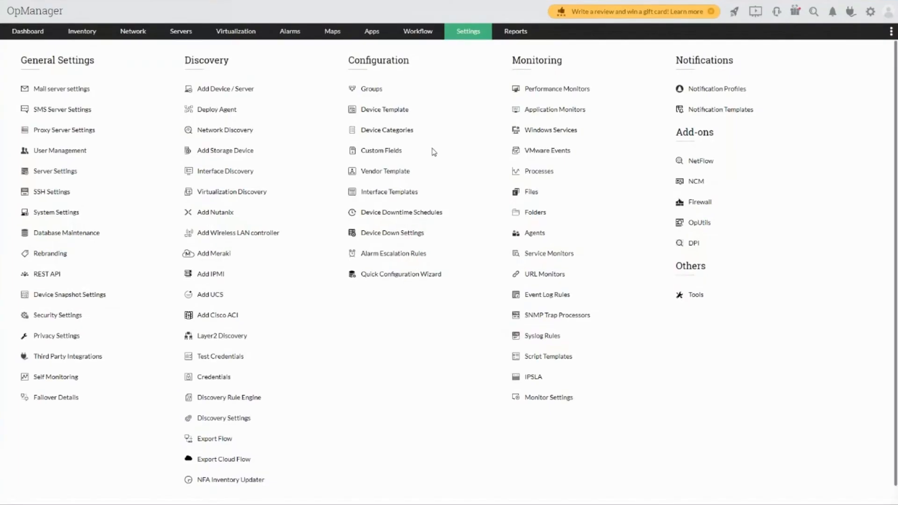
click(232, 88)
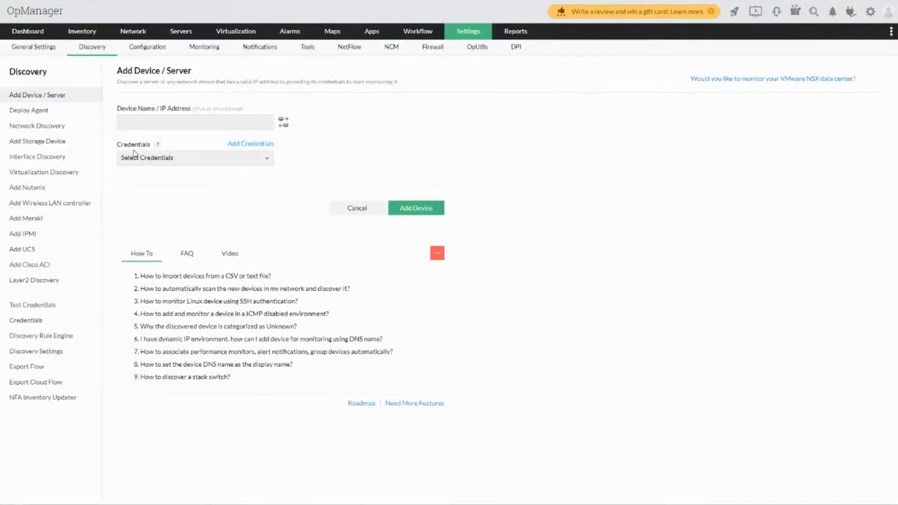
click(138, 128)
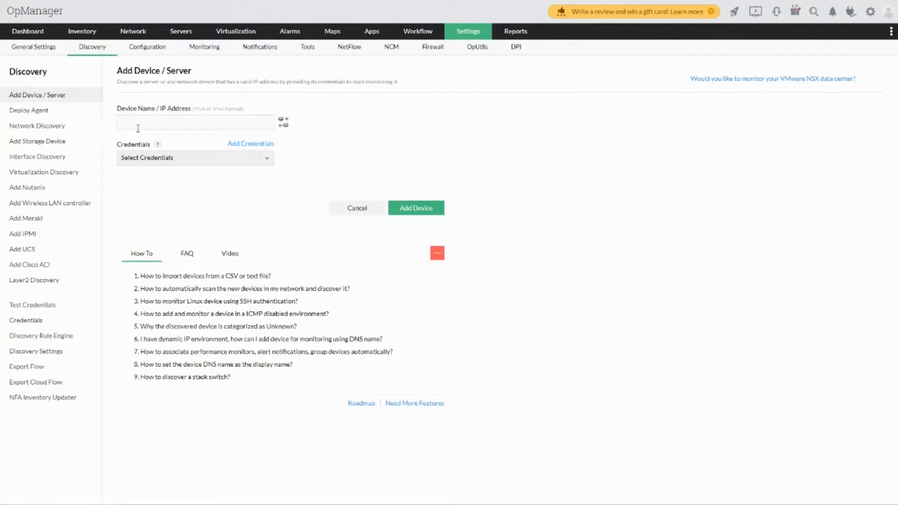
click(163, 161)
click(446, 122)
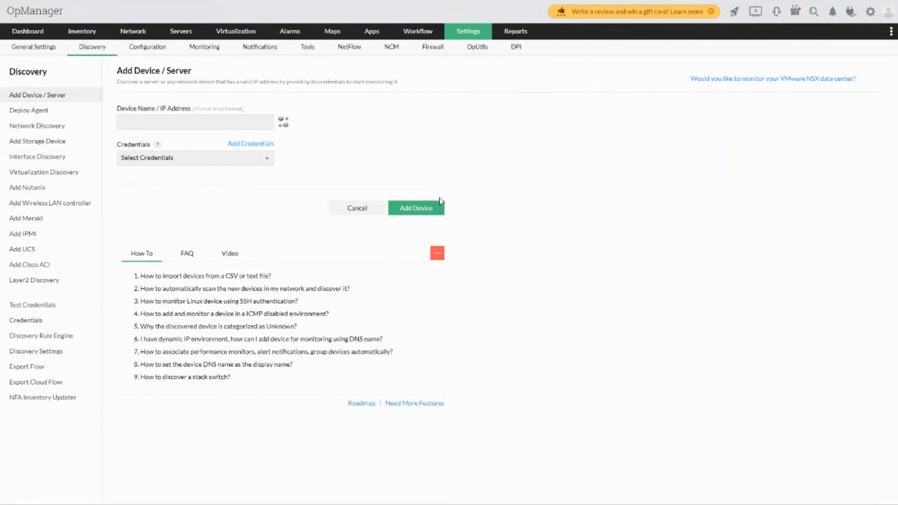
Search all of OpManager for the monitored server by its device name and open the details of the server at 192.168.0.153.
click(814, 11)
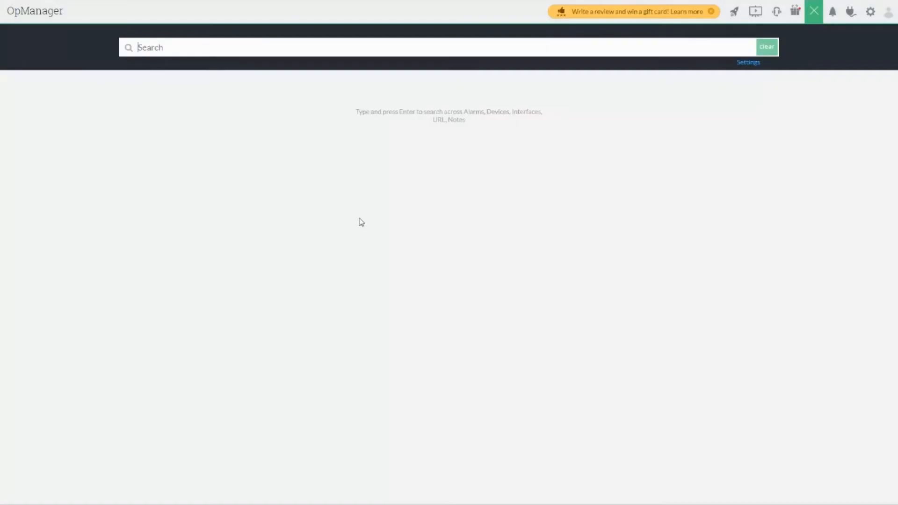
click(176, 52)
text(surendra)
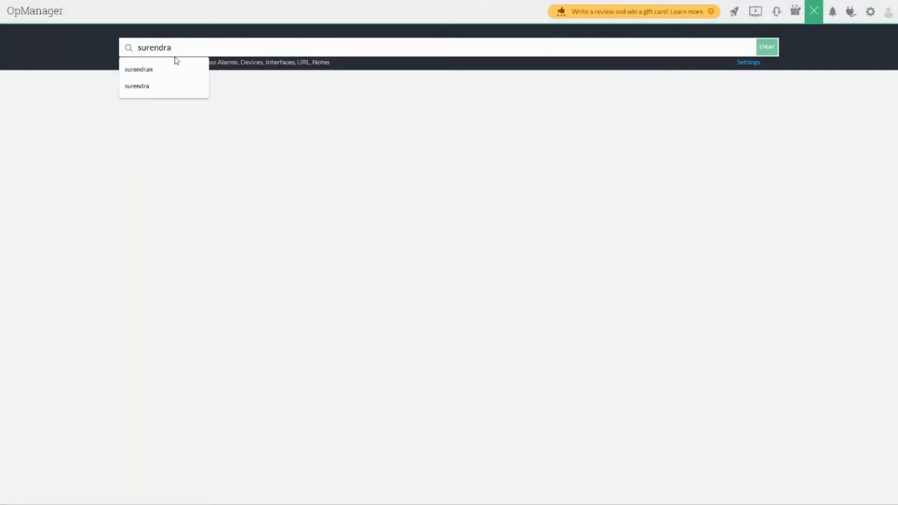
click(171, 70)
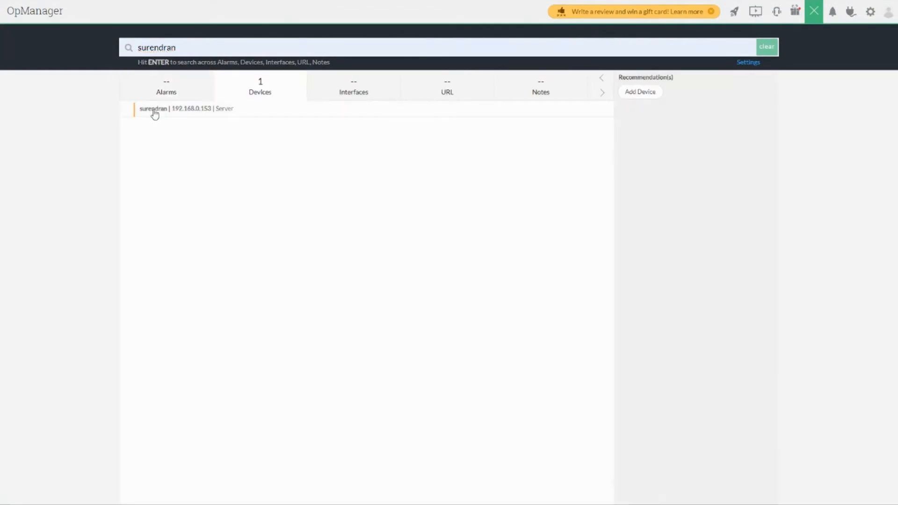
click(152, 110)
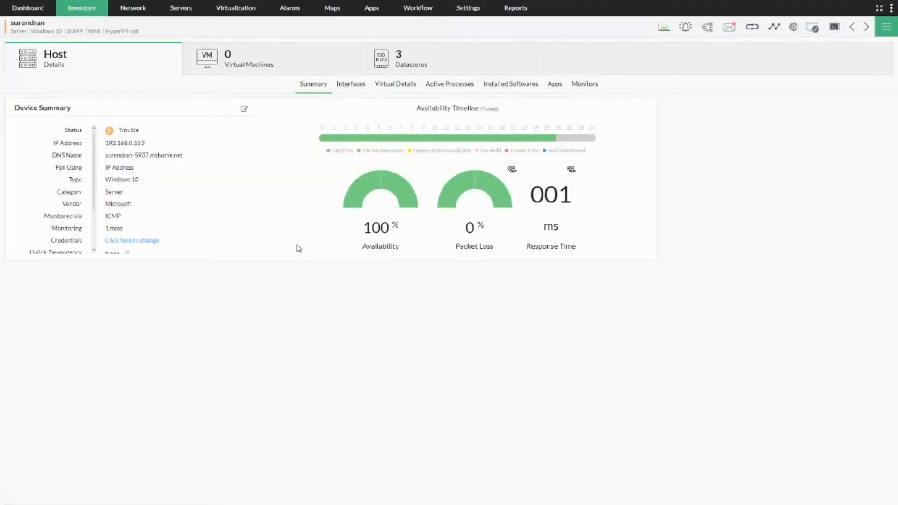
Examine the server's summary dials, interface list and performance monitors.
scroll(299, 248, down, 1)
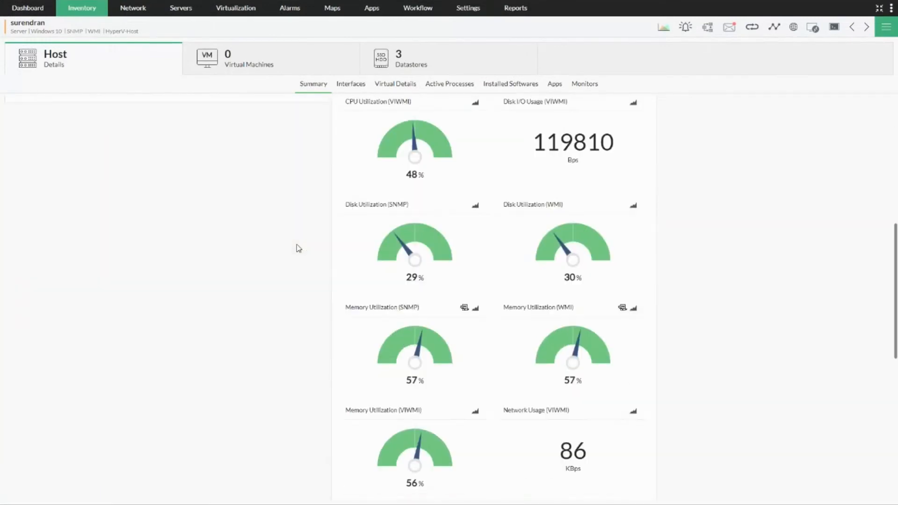
scroll(298, 248, up, 1)
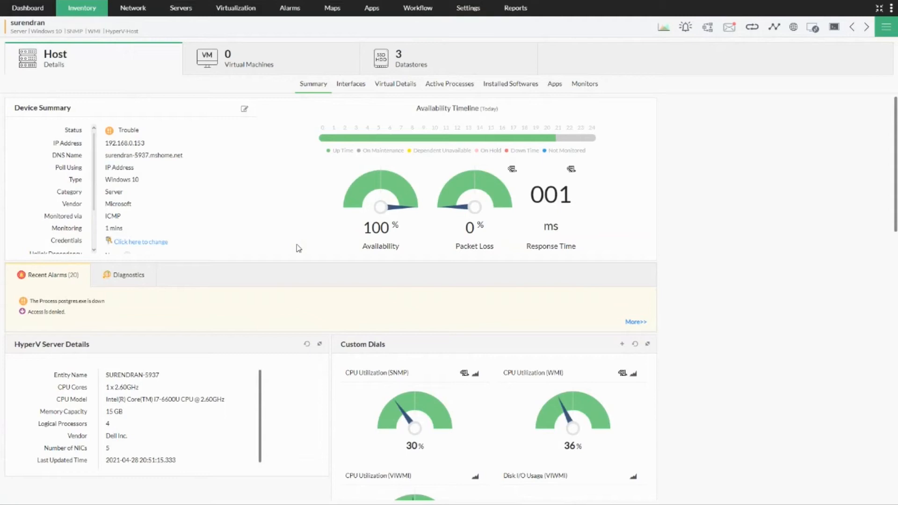
click(348, 86)
click(586, 85)
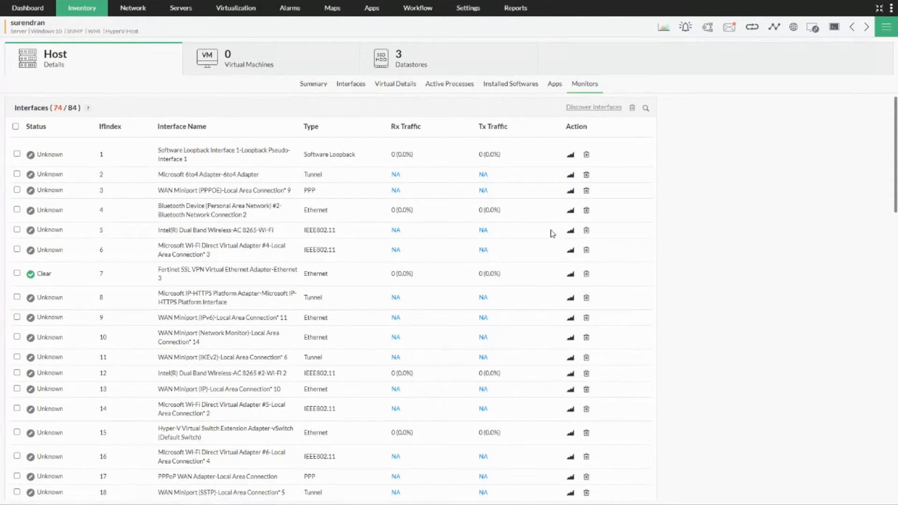
scroll(553, 232, down, 5)
scroll(552, 234, up, 5)
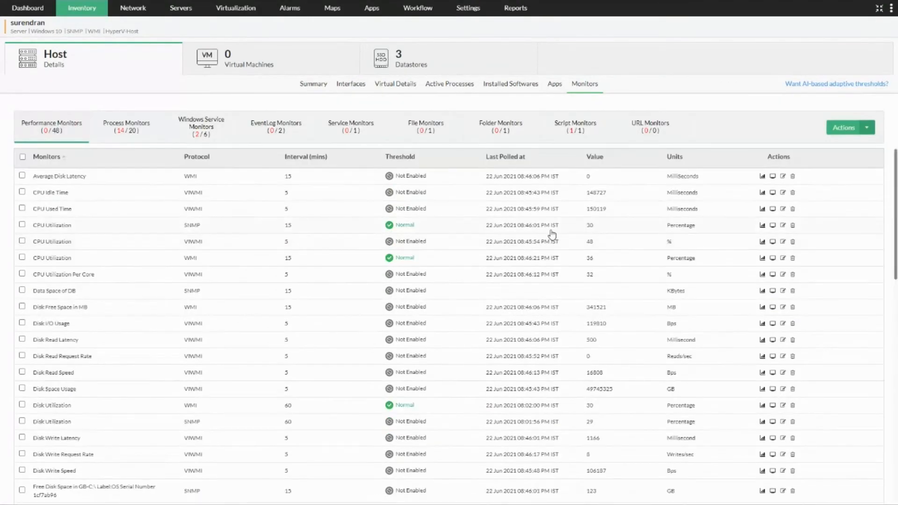
scroll(201, 446, down, 3)
scroll(201, 446, up, 3)
Review the server's summary page again, and switch to the Zoho Show presentation, advancing it to the Deploy Agent Monitoring slide.
click(322, 84)
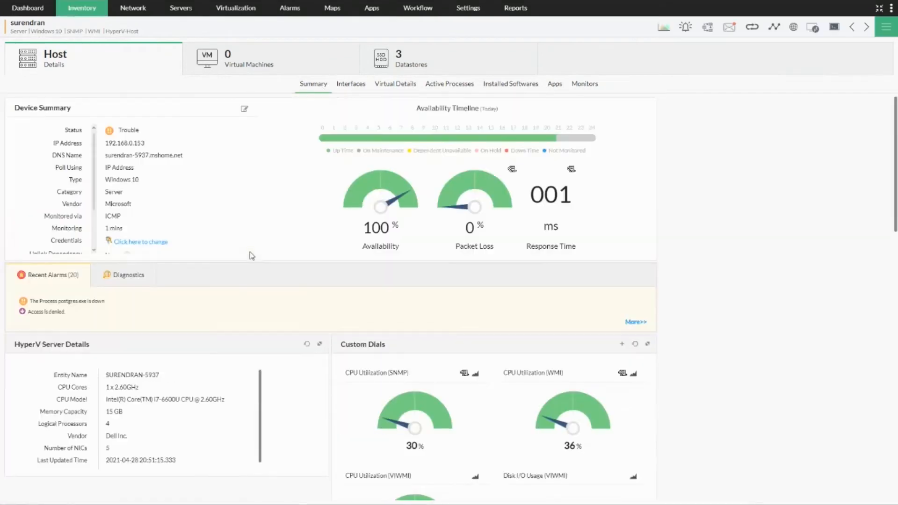
scroll(261, 279, down, 7)
scroll(260, 280, down, 10)
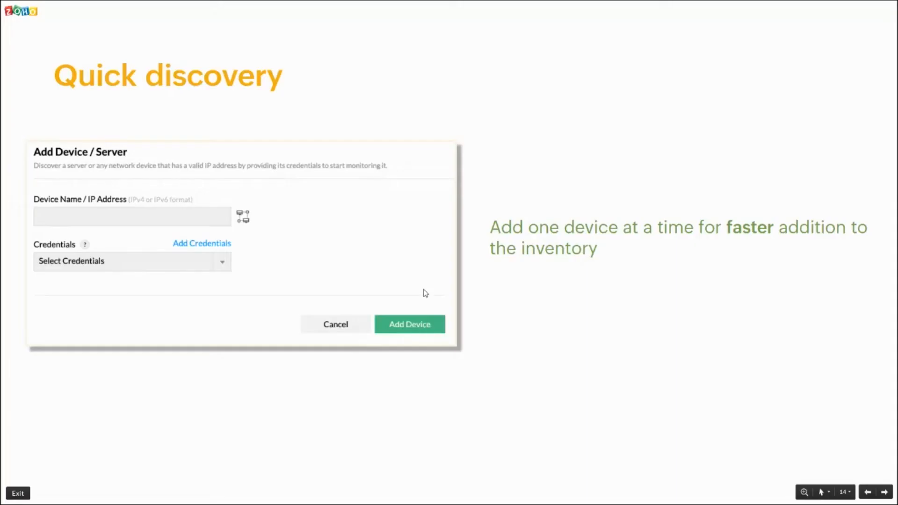
click(433, 415)
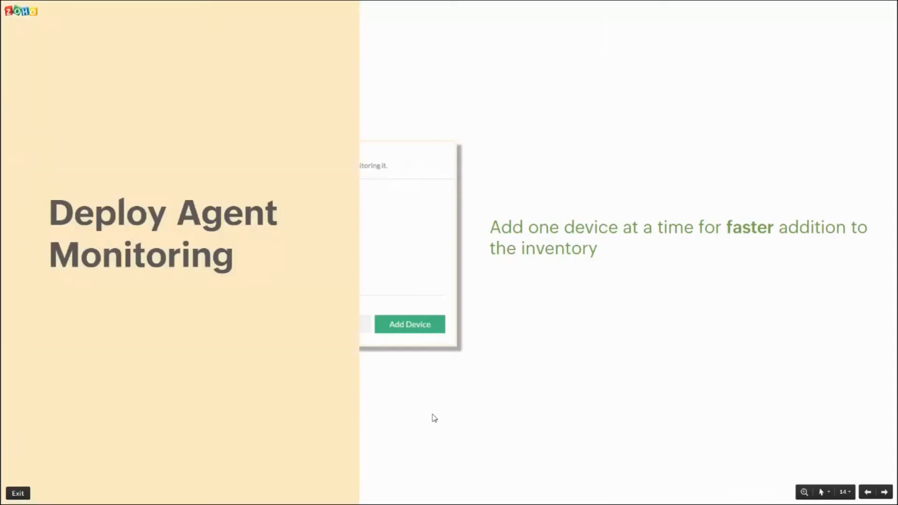
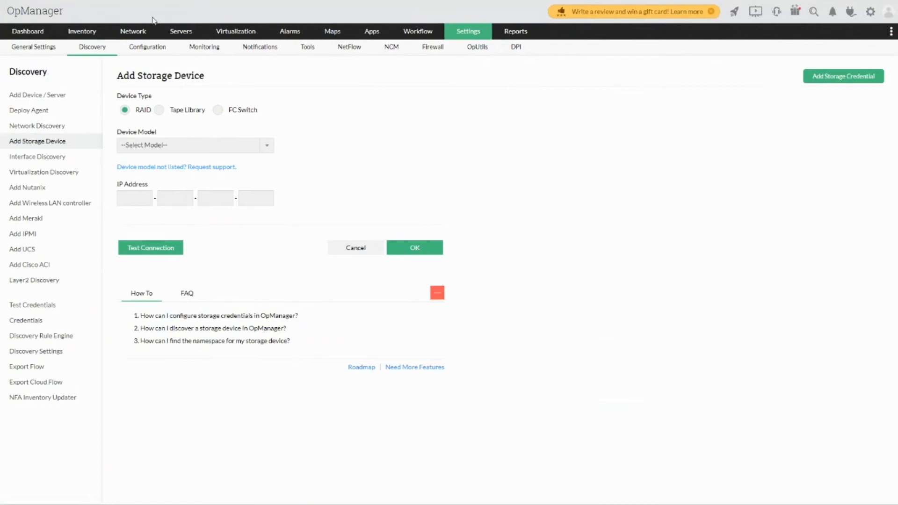
Open the storage devices list under servers and set both unmanaged RAID devices to managed.
mouse_move(126, 35)
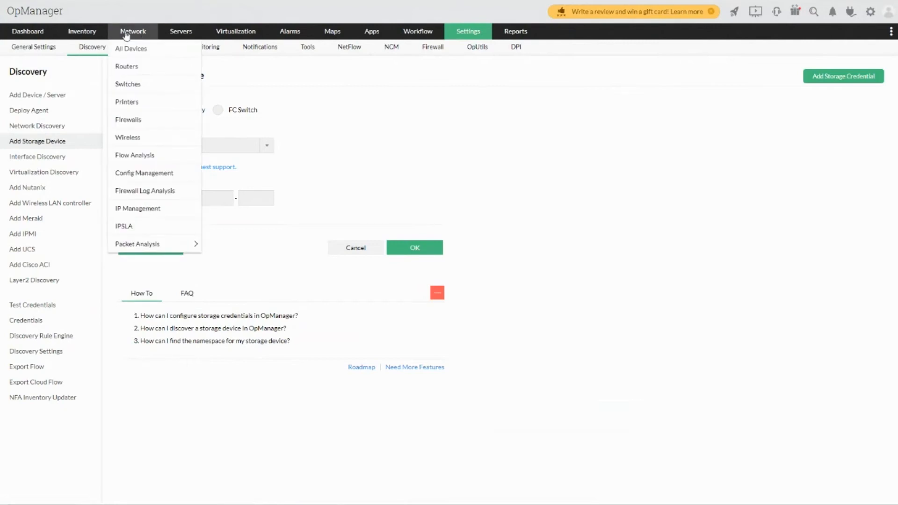
mouse_move(180, 33)
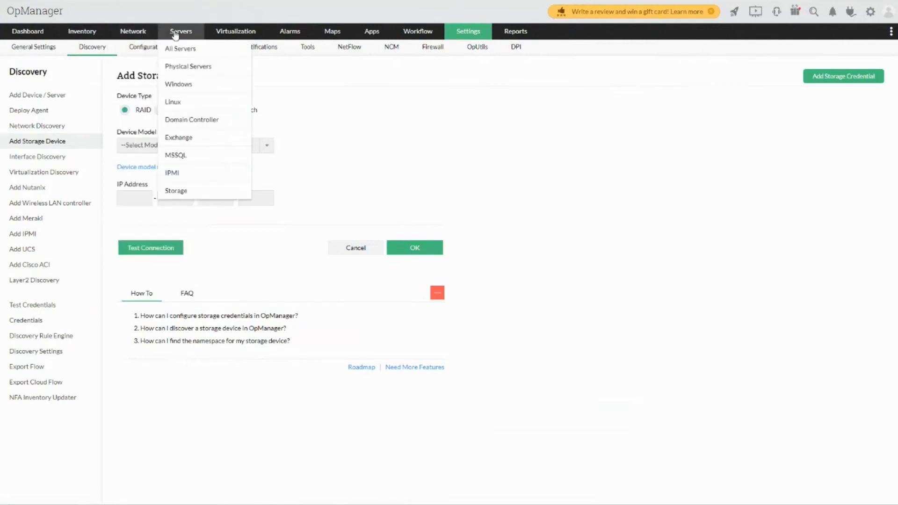
click(184, 193)
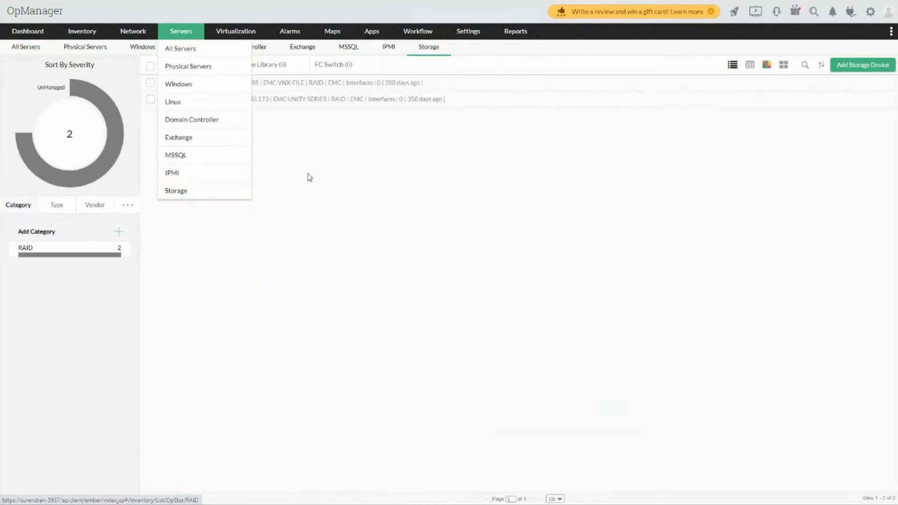
click(150, 98)
click(150, 82)
click(870, 68)
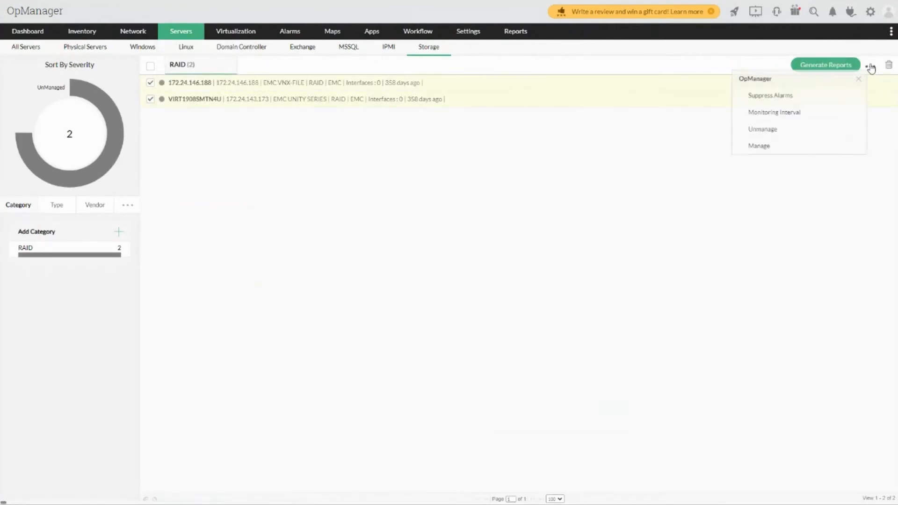
click(773, 153)
click(494, 44)
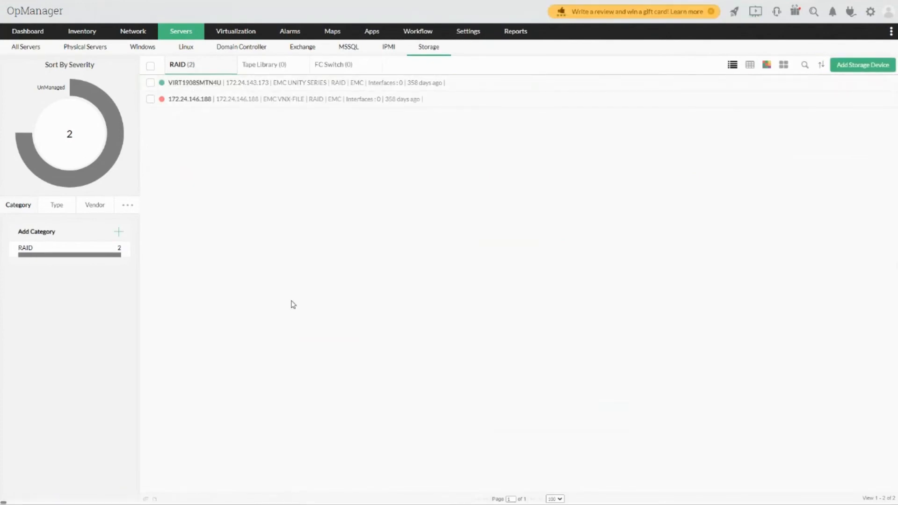
Open the EMC Unity RAID device at 172.24.143.173 and examine its summary, disk, LUN and storage information.
click(196, 84)
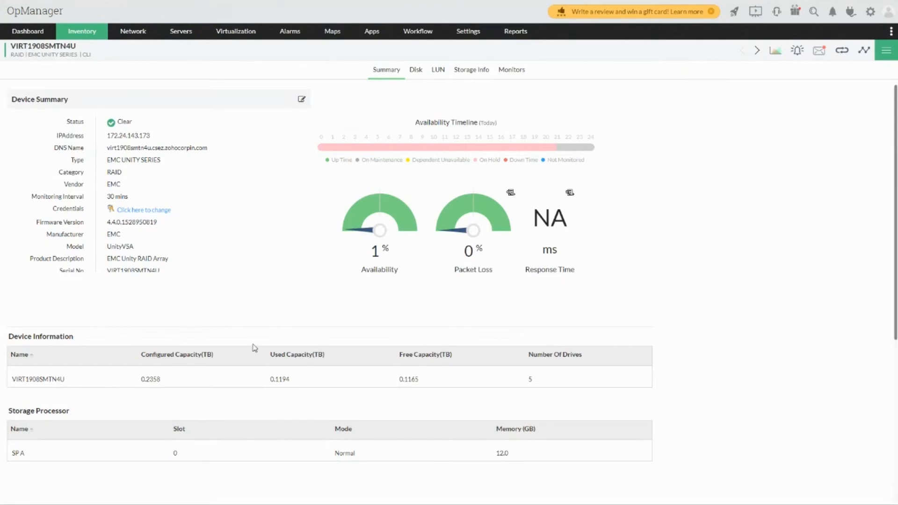
scroll(263, 337, down, 5)
scroll(262, 338, up, 5)
click(415, 70)
click(437, 72)
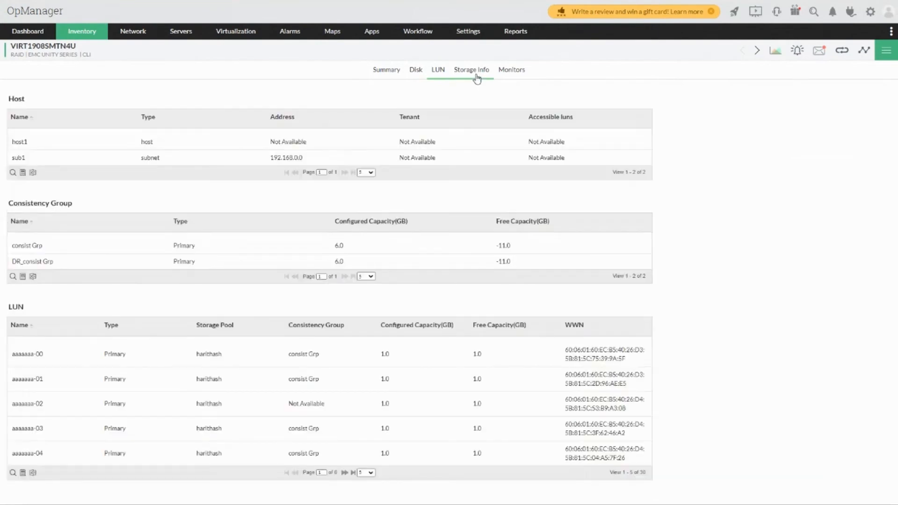
click(479, 75)
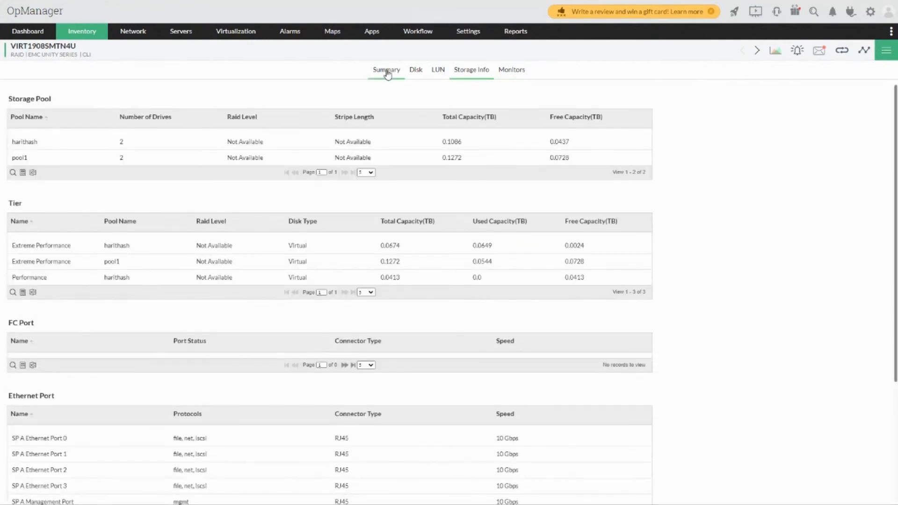
click(387, 73)
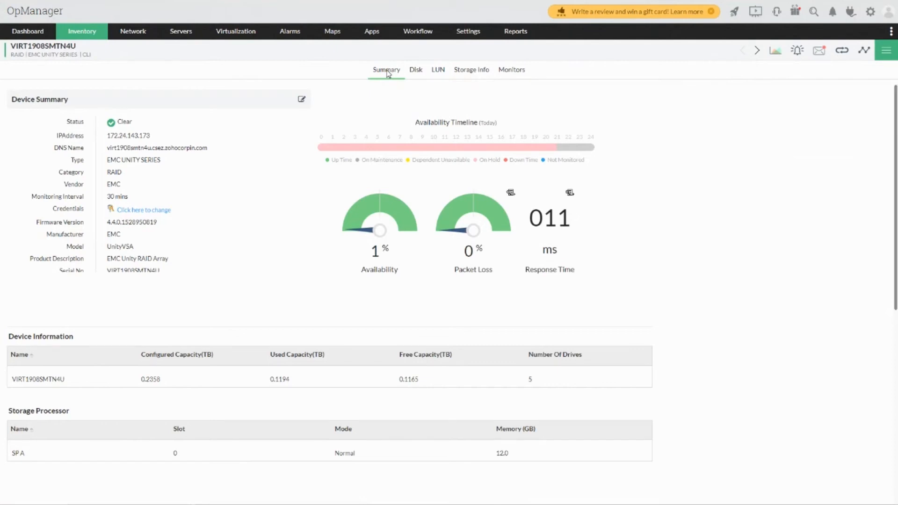
Open the settings overview, and switch to the Zoho Show presentation, revealing all points on the Nutanix Discovery slide.
click(468, 31)
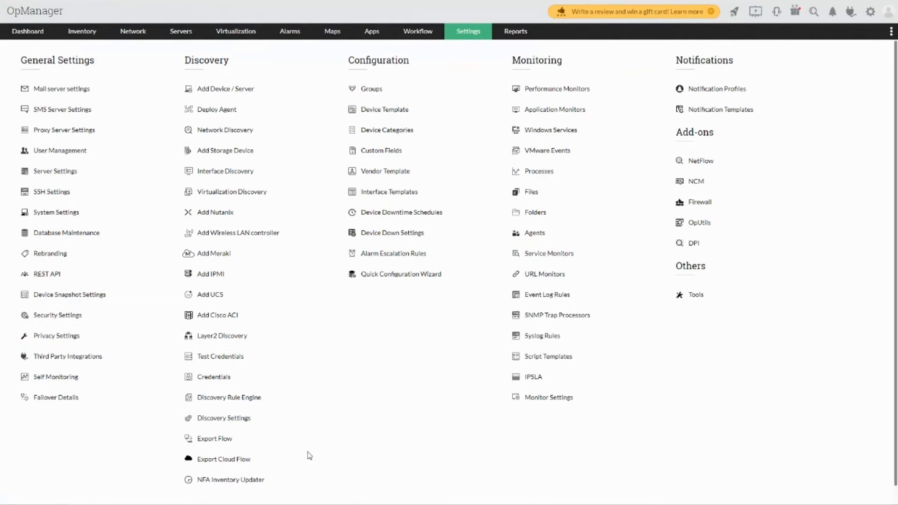
key(super+Tab)
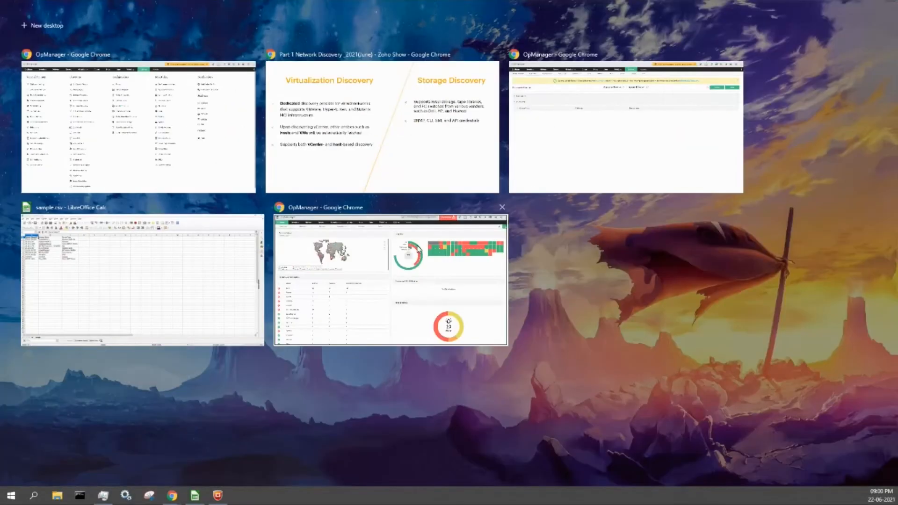
click(422, 169)
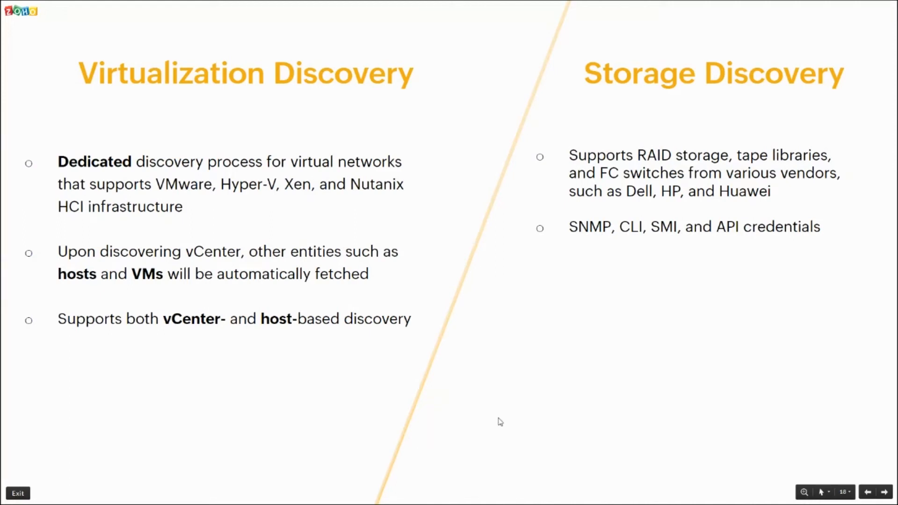
key(Right)
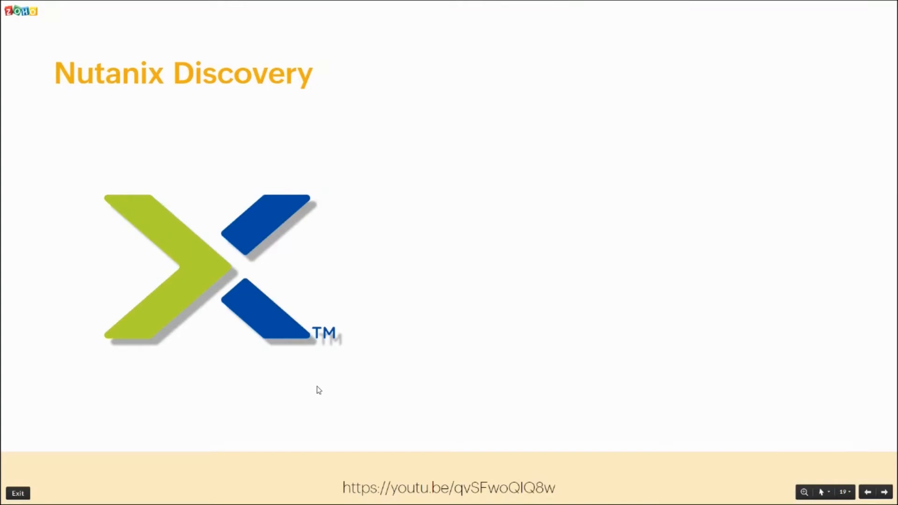
key(Right)
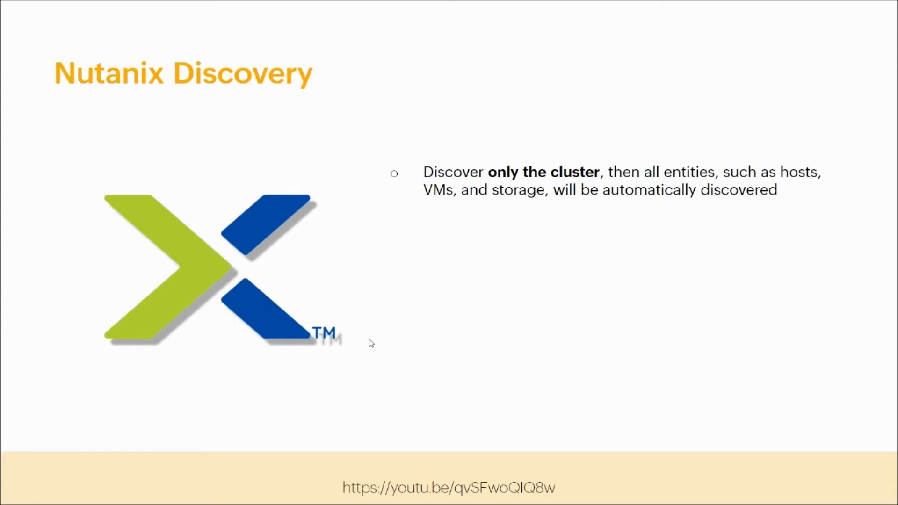
click(441, 360)
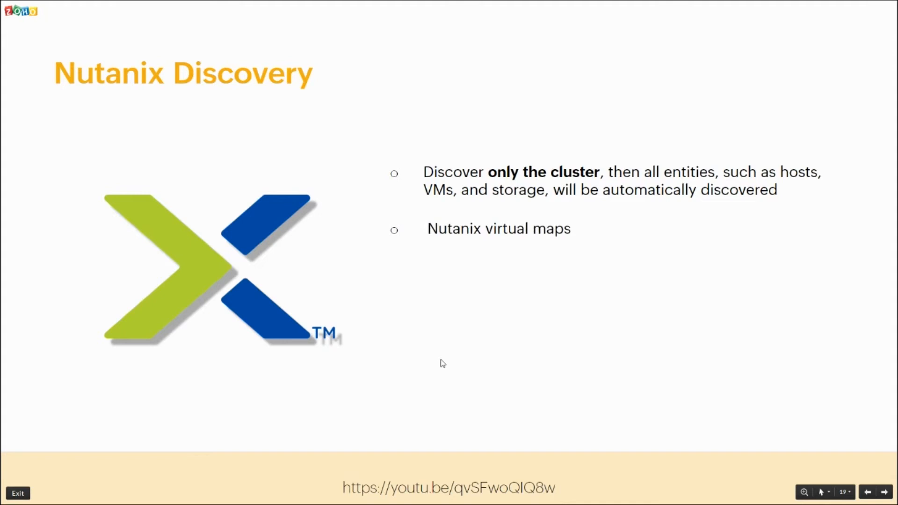
click(441, 359)
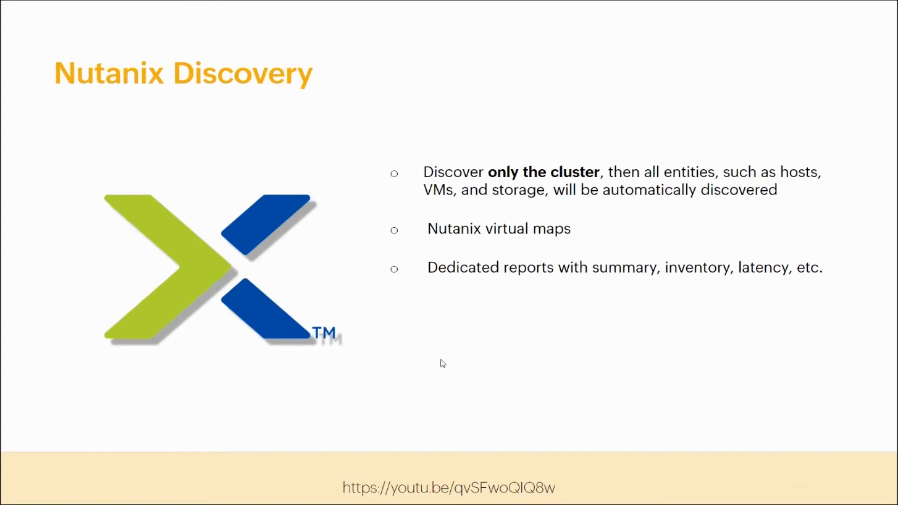
Switch to the OpManager online demo window and try to open its virtualization view.
key(super+Tab)
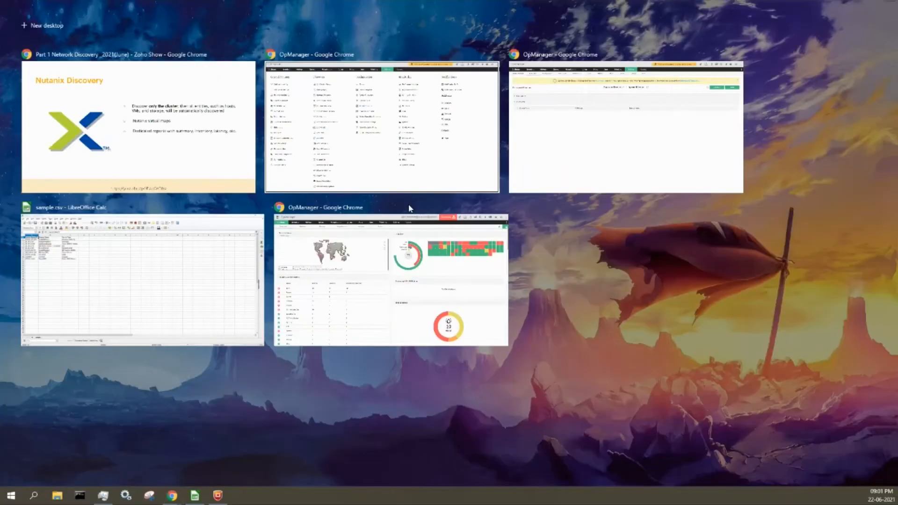
click(401, 267)
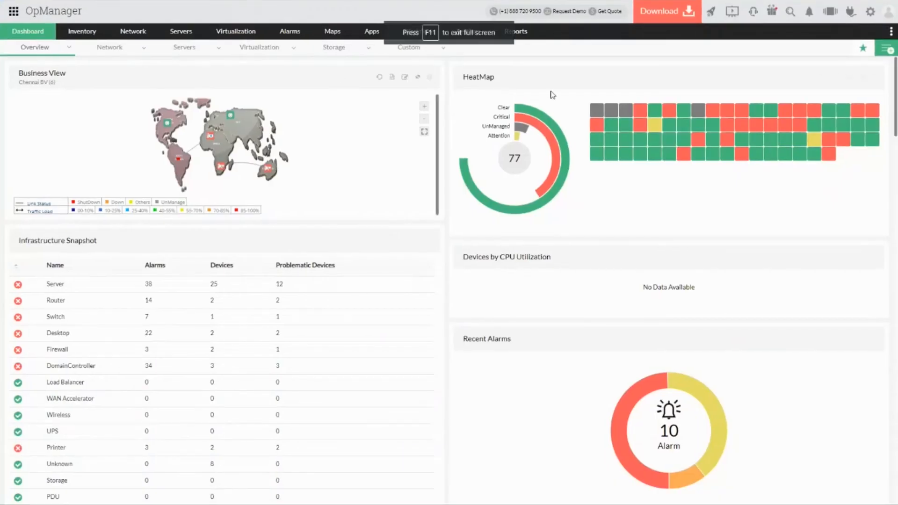
click(248, 34)
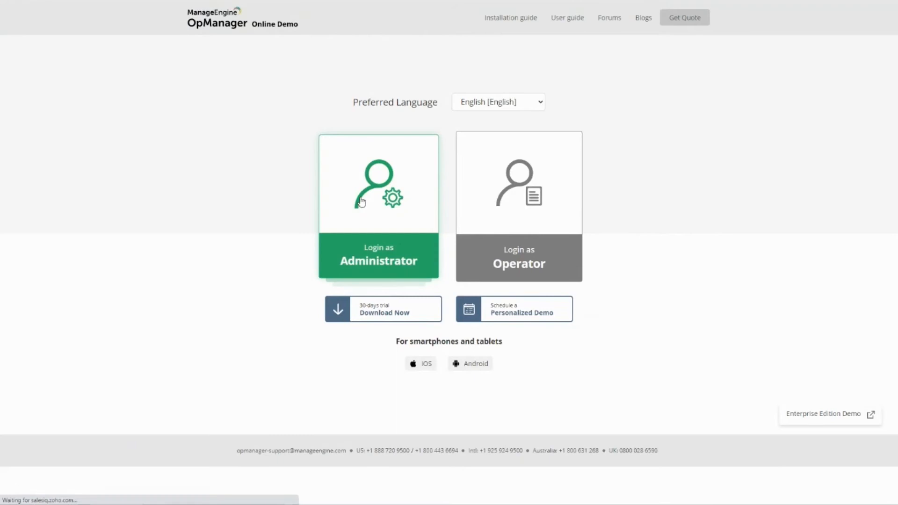
Review the address and credential fields of the Nutanix discovery form in the OpManager settings window, and switch back to the online demo window.
key(super+Tab)
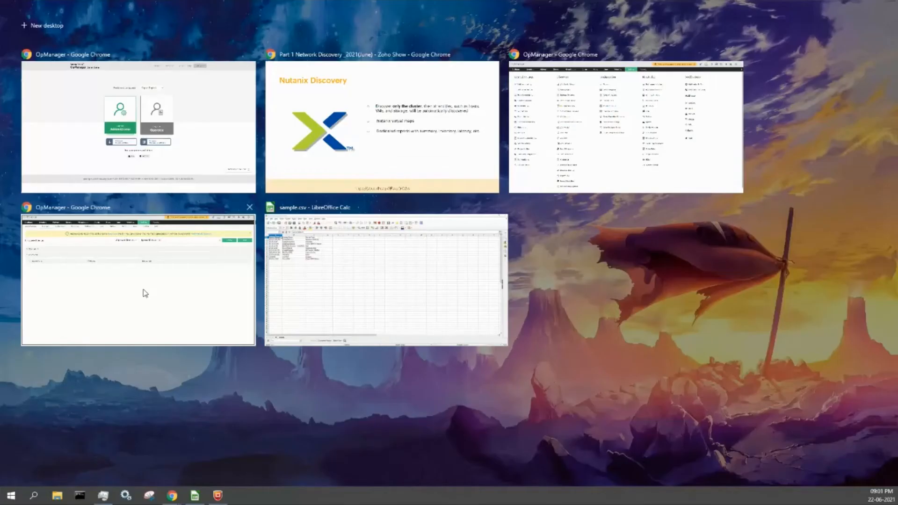
click(515, 158)
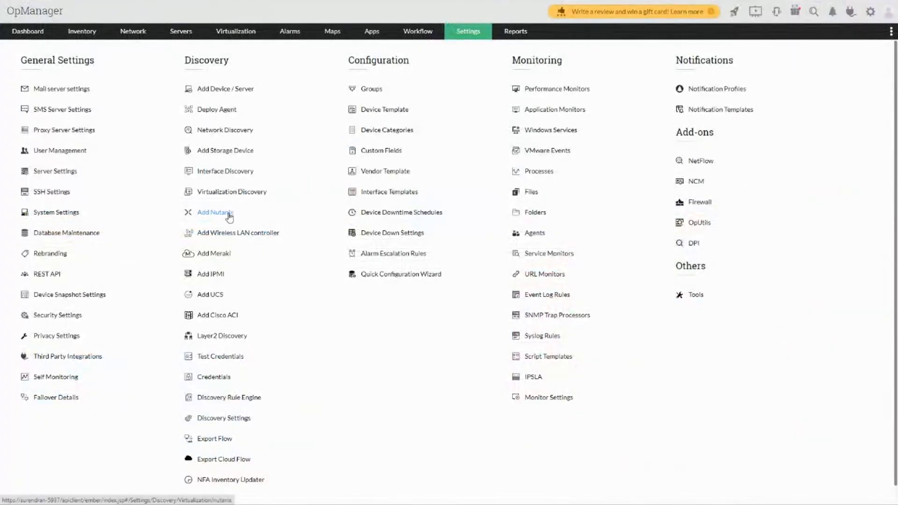
click(228, 214)
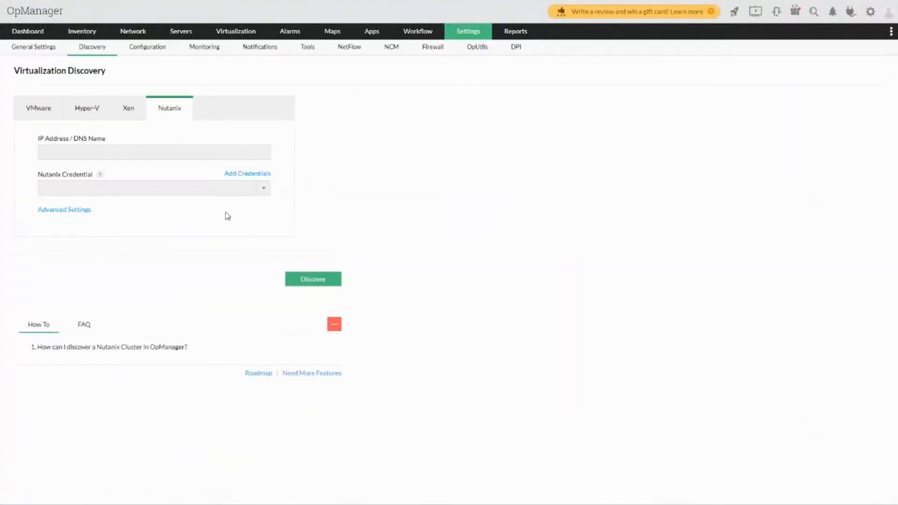
click(65, 152)
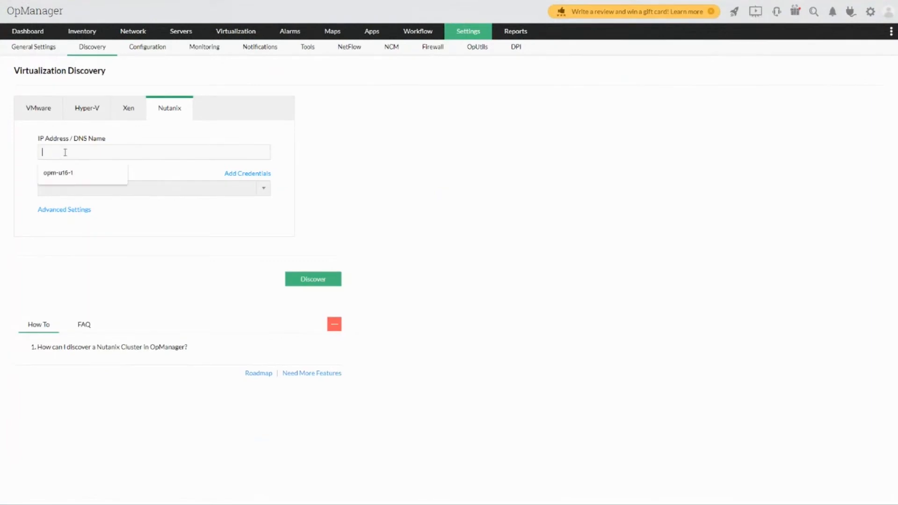
click(291, 143)
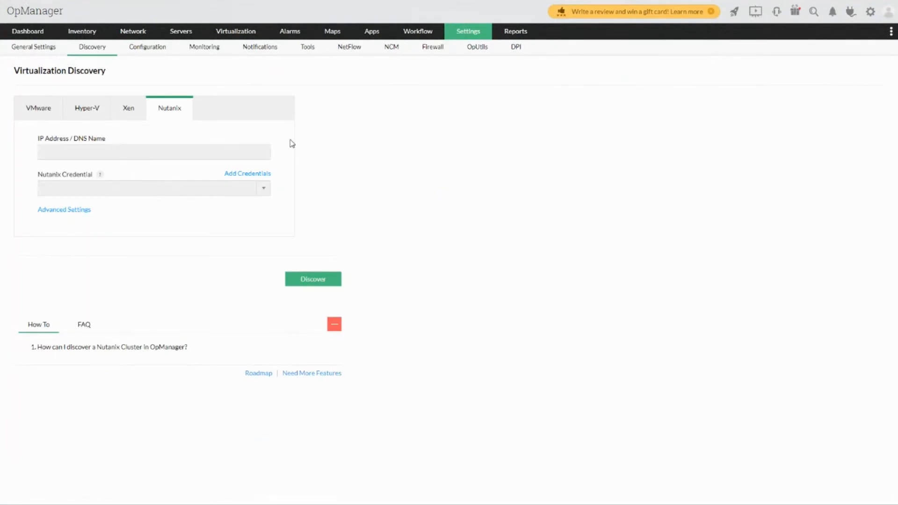
click(65, 194)
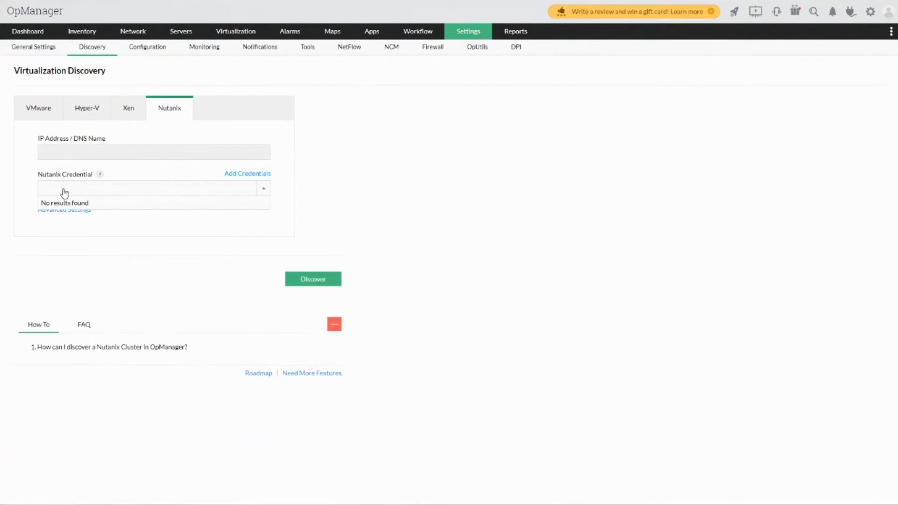
click(99, 247)
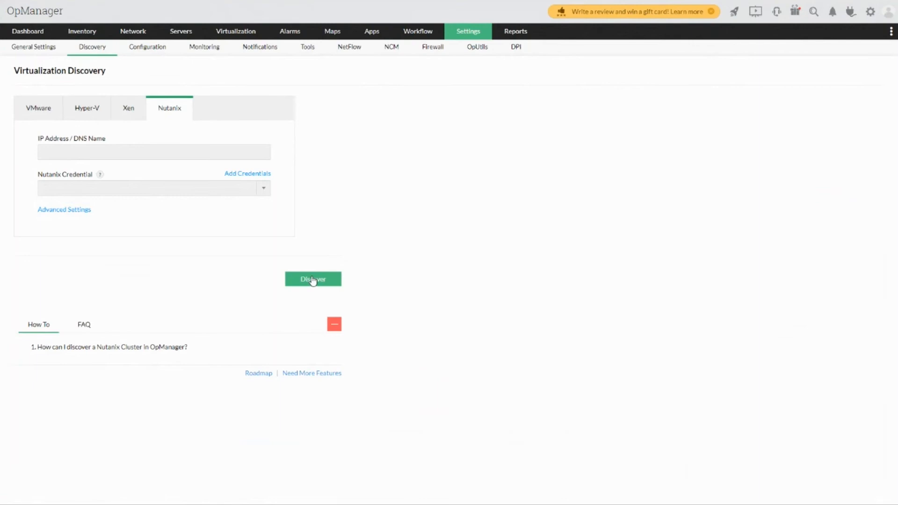
key(super+Tab)
click(404, 158)
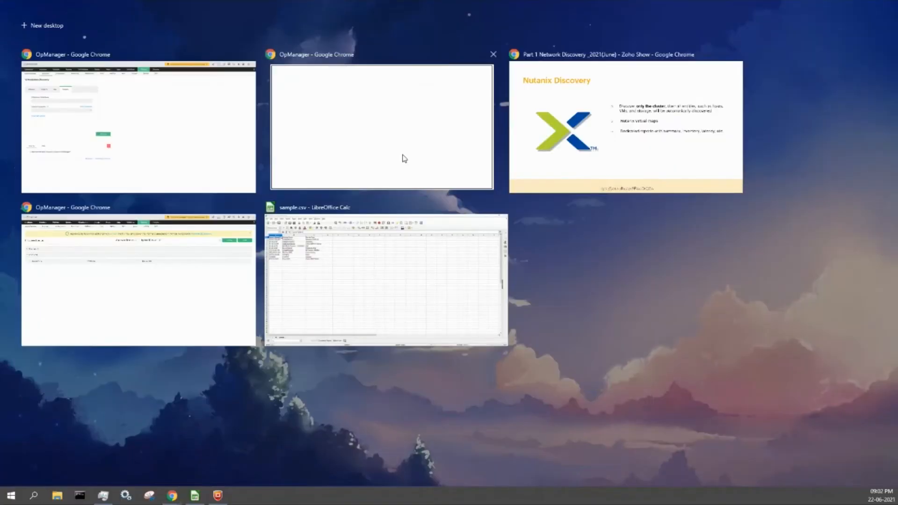
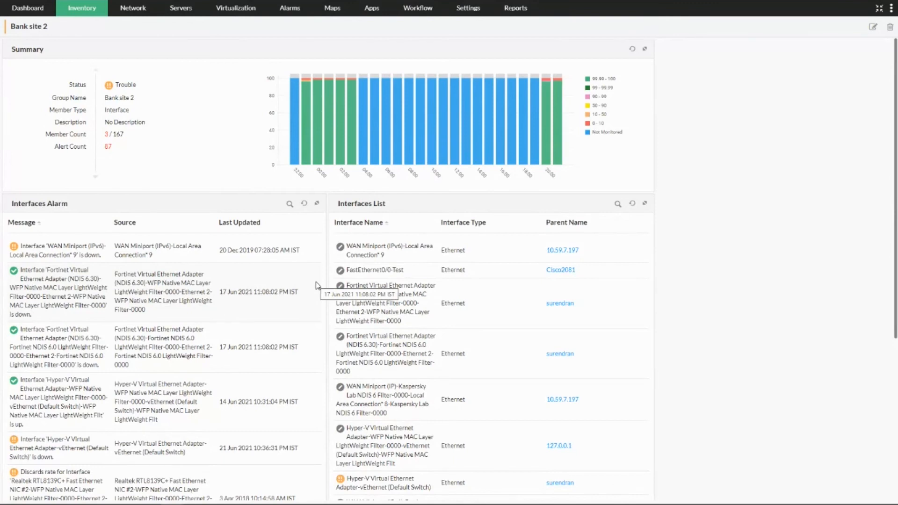
Review the Bank site 2 interface group's summary, leave its expanded view, and open the details of the Branch 2 Server group.
scroll(318, 286, down, 6)
scroll(317, 286, up, 6)
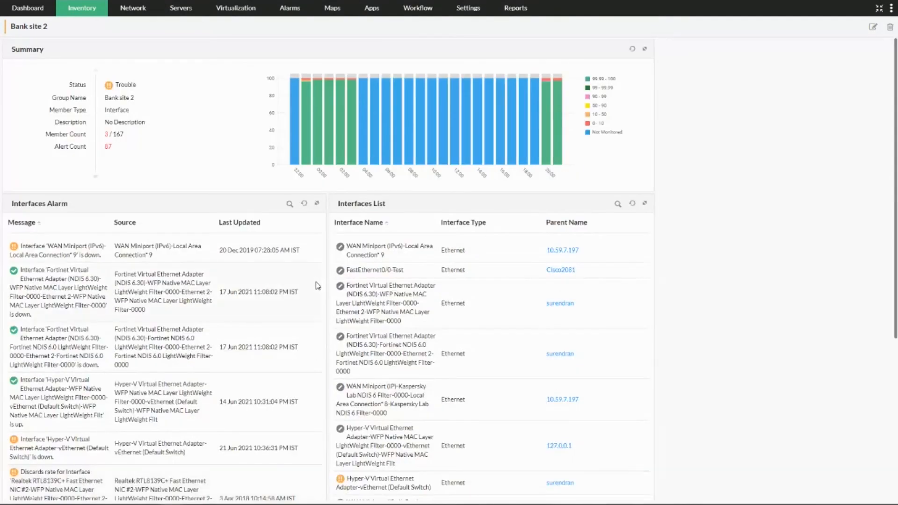
click(879, 9)
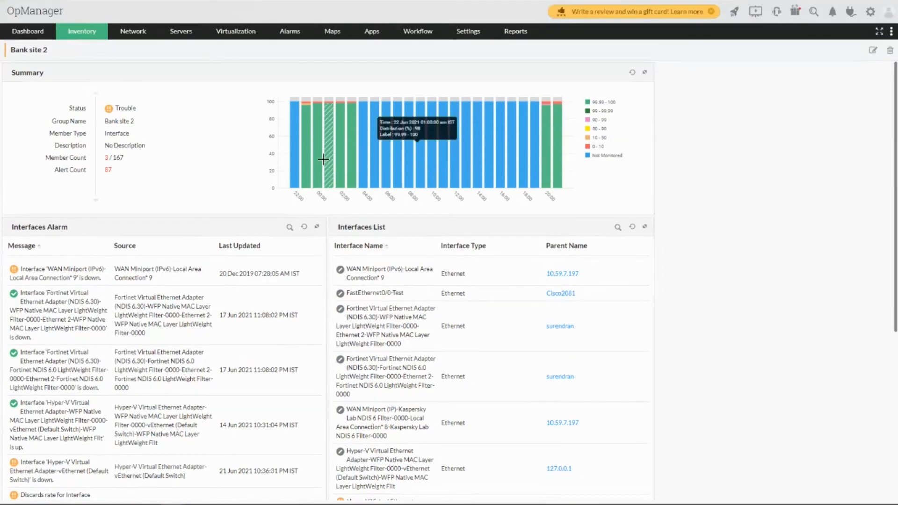
click(475, 32)
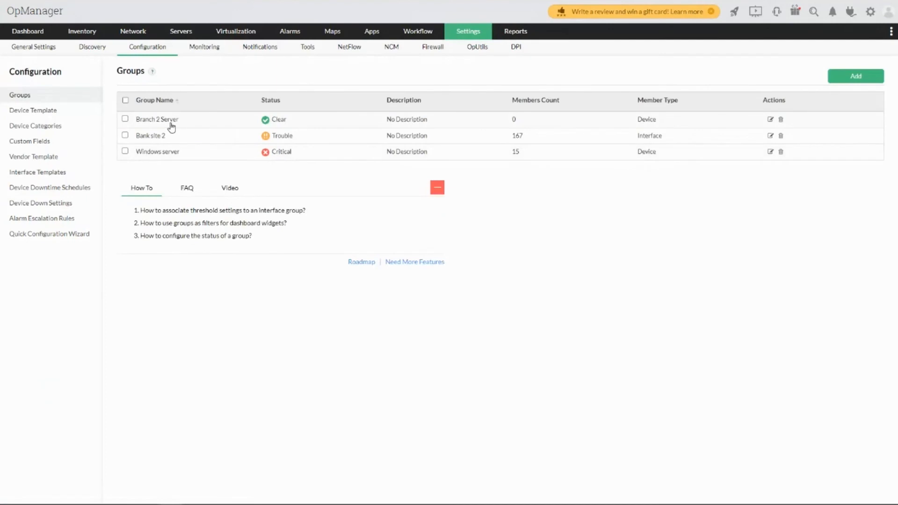
click(170, 123)
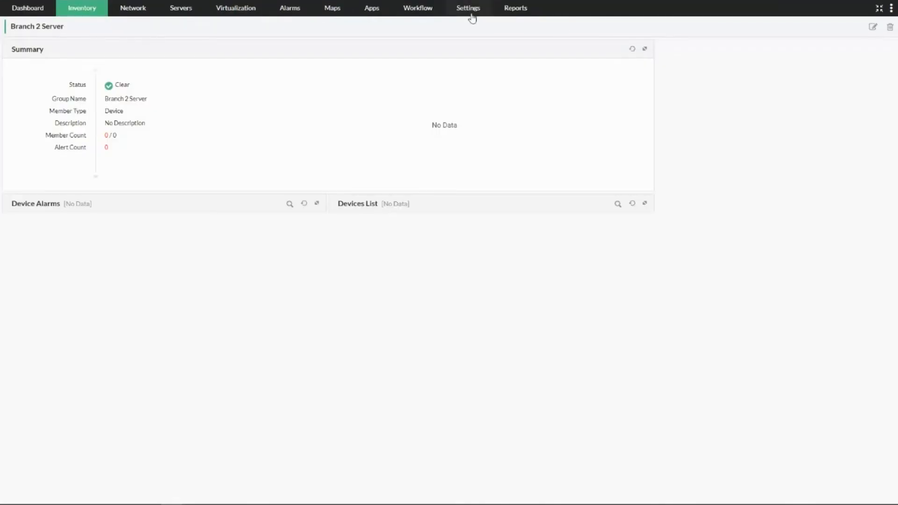
Start a new group in the settings' group configuration, name it "Branch servers site 3", and continue to its selection criteria.
click(472, 13)
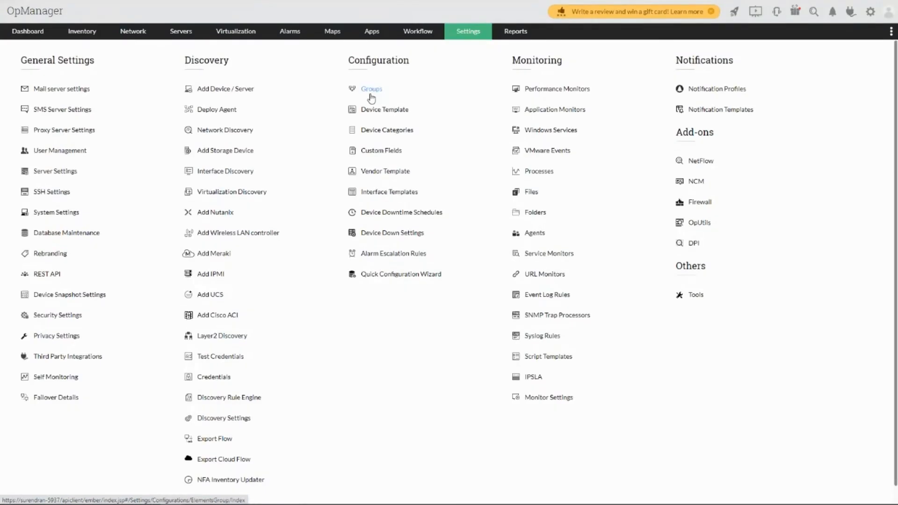
click(372, 93)
click(846, 75)
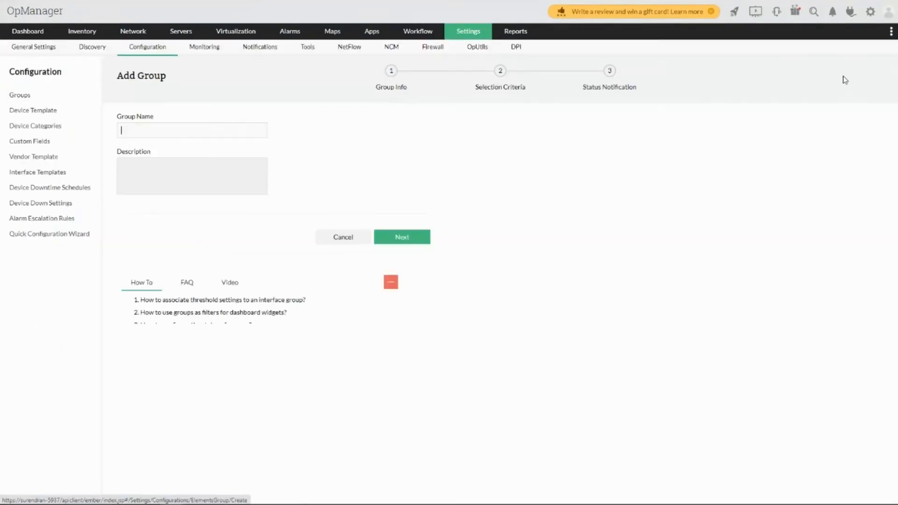
click(143, 133)
text(B)
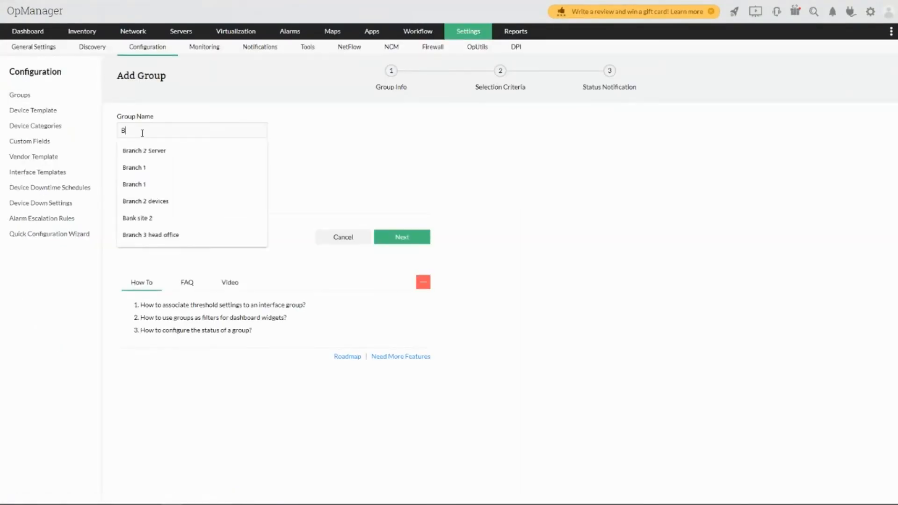
text(ranch servers s)
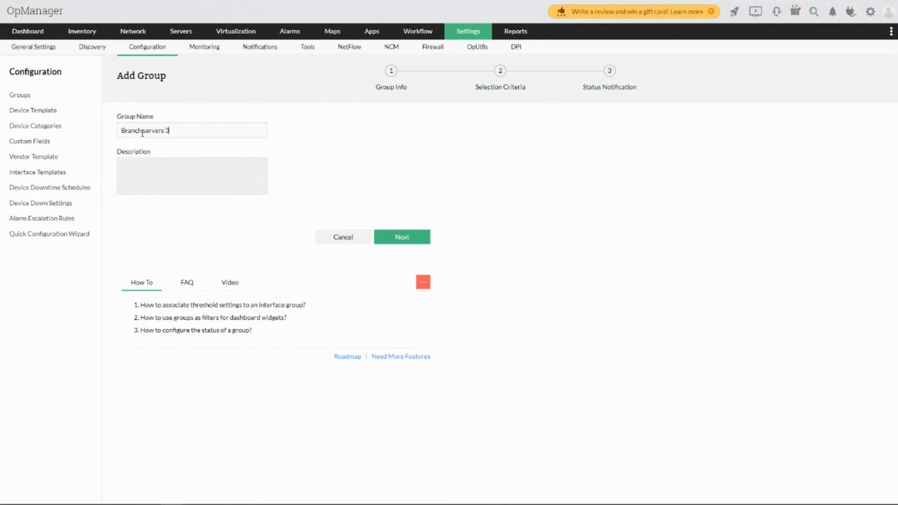
text(ite 13)
click(401, 243)
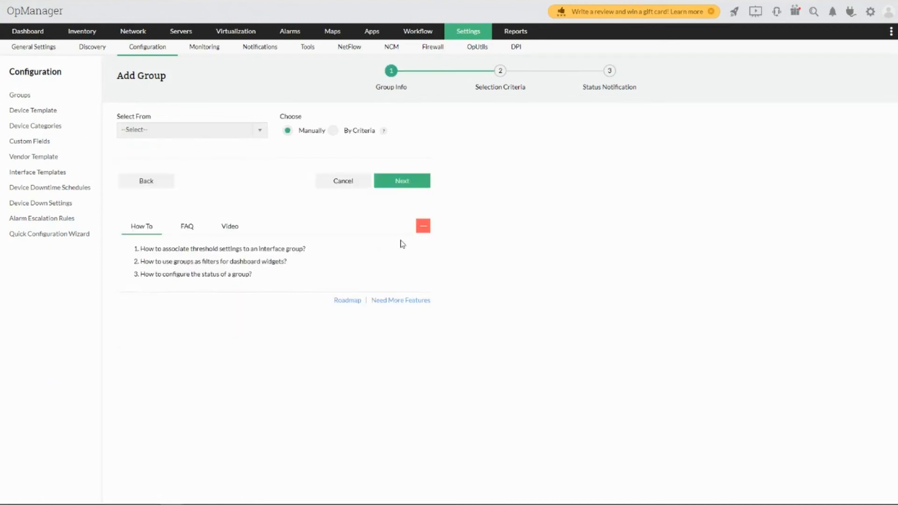
Set the group's member source to Devices and have the members chosen by criteria.
click(330, 131)
click(220, 133)
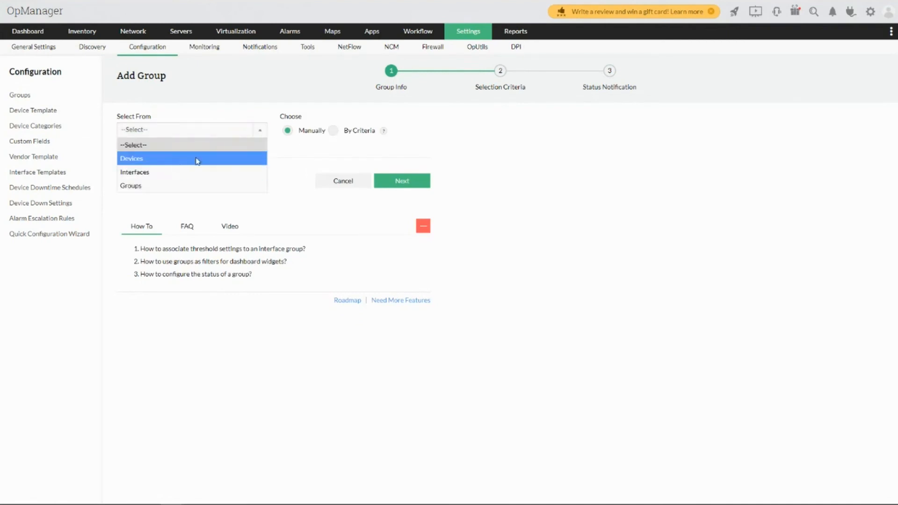
click(182, 159)
click(332, 131)
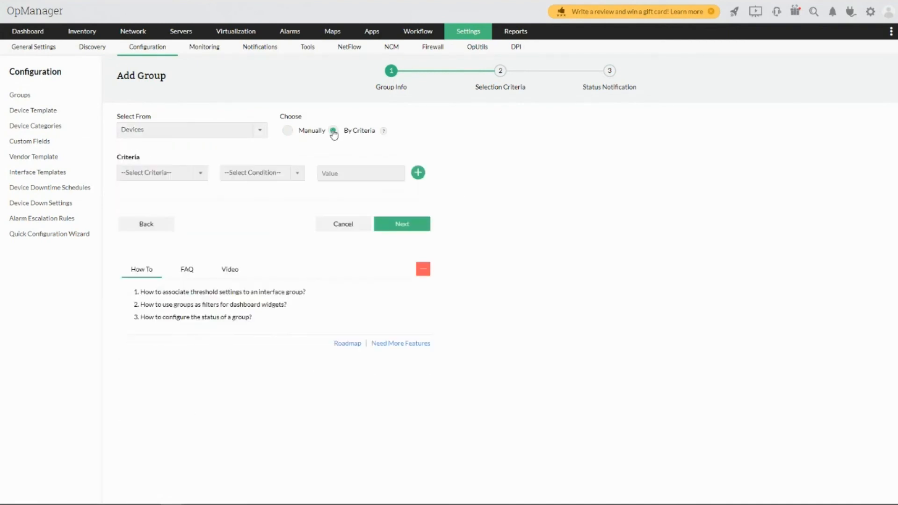
Add a group criterion that Category equals Server.
click(177, 173)
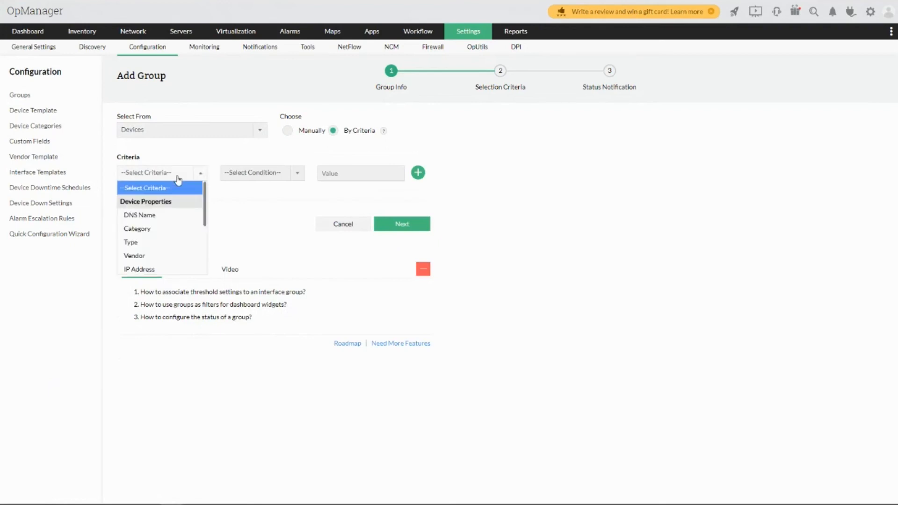
click(166, 229)
click(276, 174)
click(257, 201)
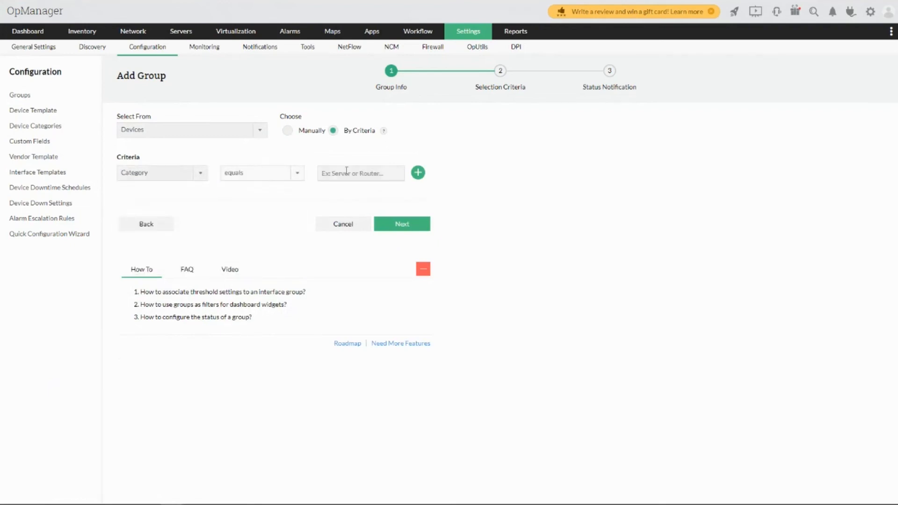
click(346, 172)
text(Server)
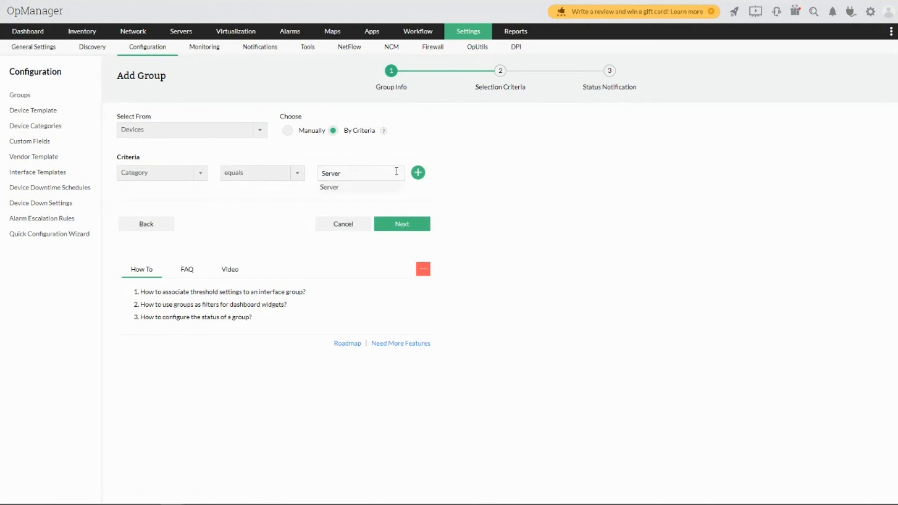
click(418, 172)
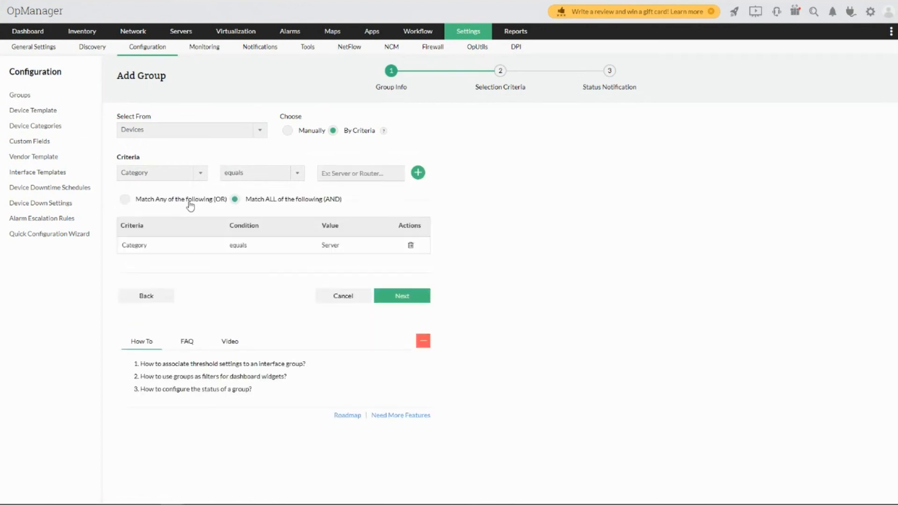
Add a second group criterion that Vendor equals Microsoft.
click(141, 173)
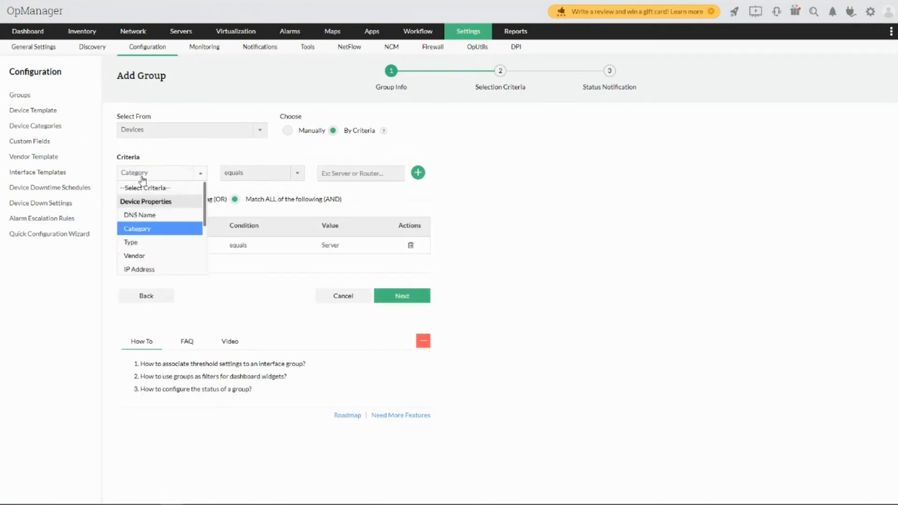
click(145, 256)
click(267, 177)
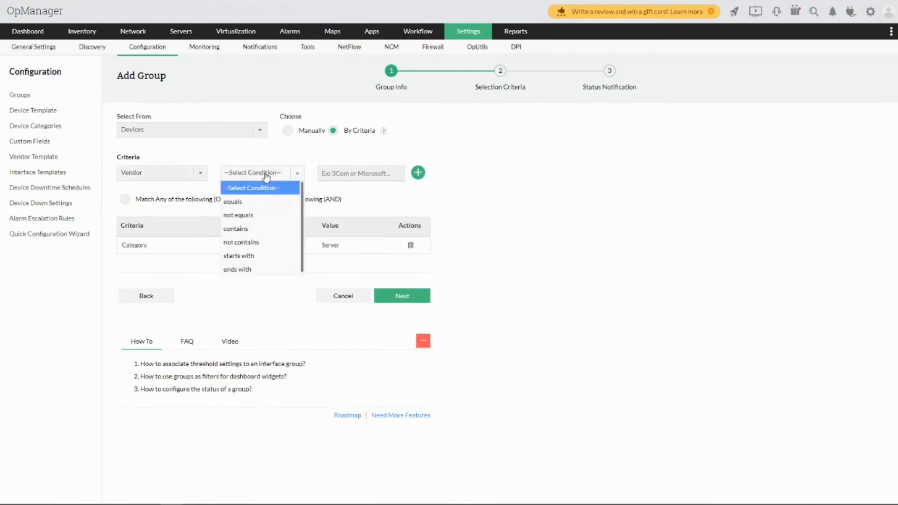
click(234, 202)
click(349, 173)
text(Mic)
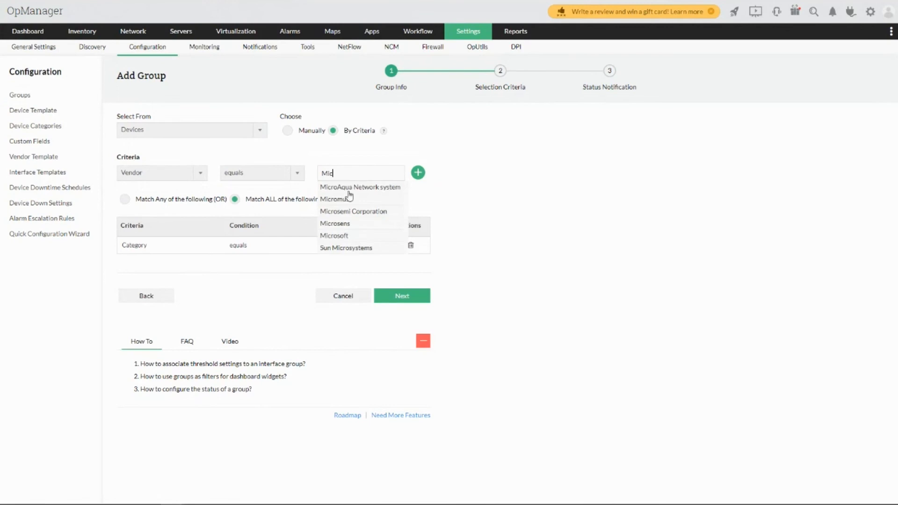
click(341, 235)
click(417, 173)
Examine the device properties and custom fields available as group criteria, and leave the selection as it is.
click(176, 178)
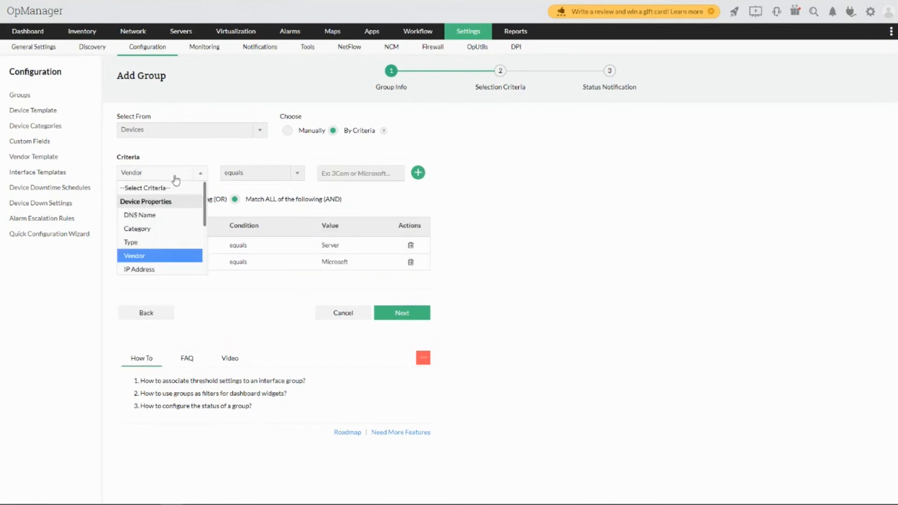
scroll(172, 226, down, 4)
scroll(162, 237, up, 2)
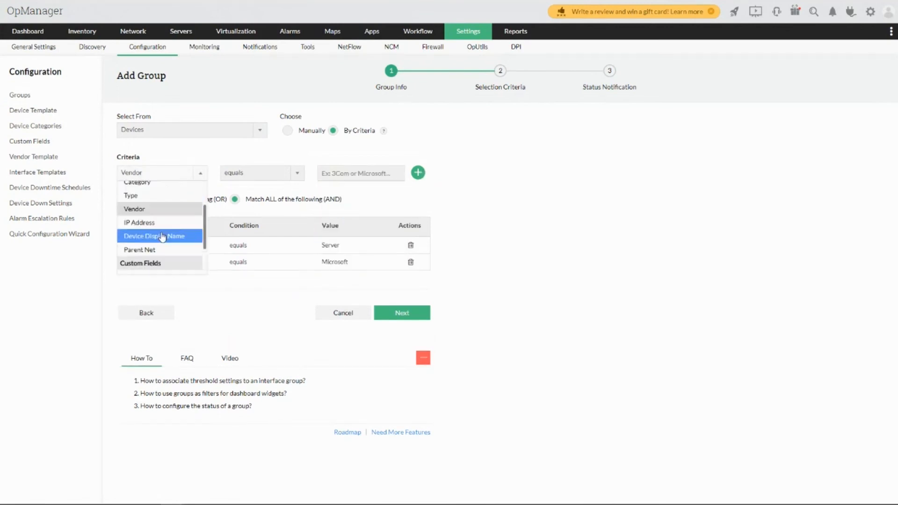
scroll(164, 206, down, 1)
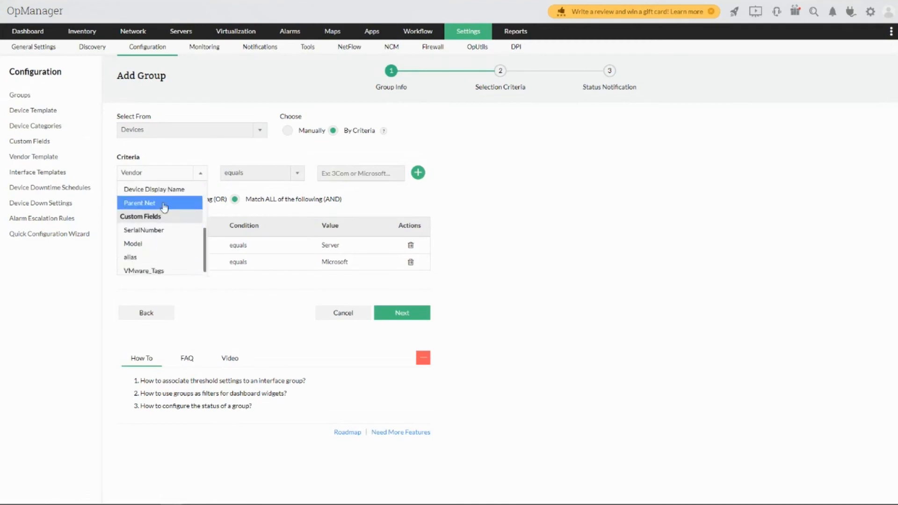
scroll(162, 249, down, 1)
scroll(160, 252, up, 1)
scroll(160, 251, up, 3)
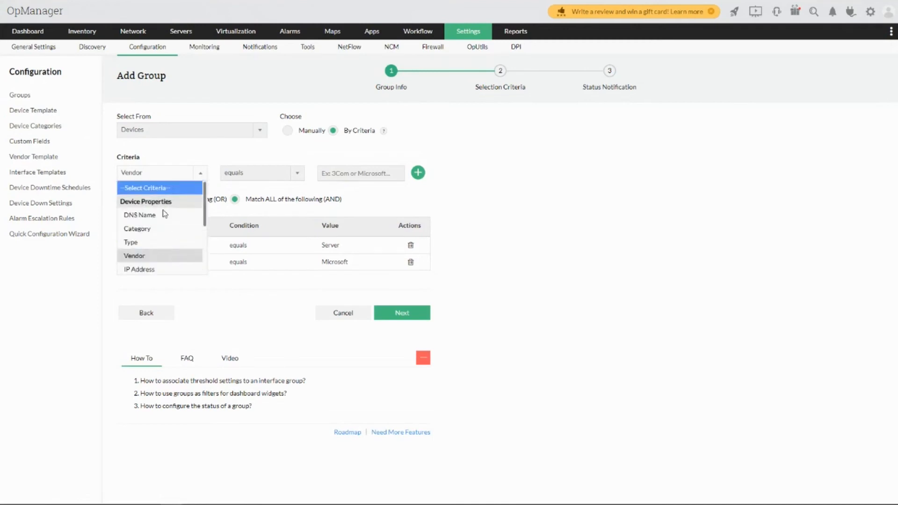
click(422, 329)
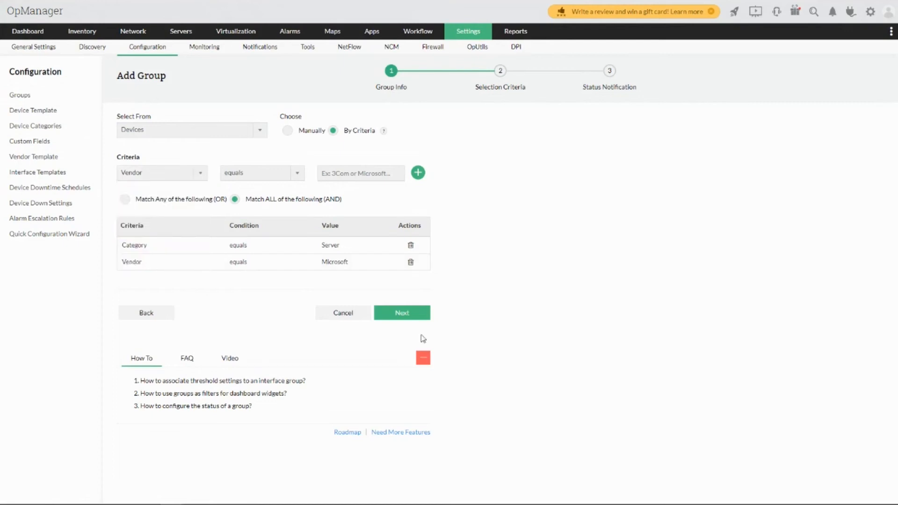
Continue to the status notification stage, look through the member list without selecting any member, and save the group.
click(426, 318)
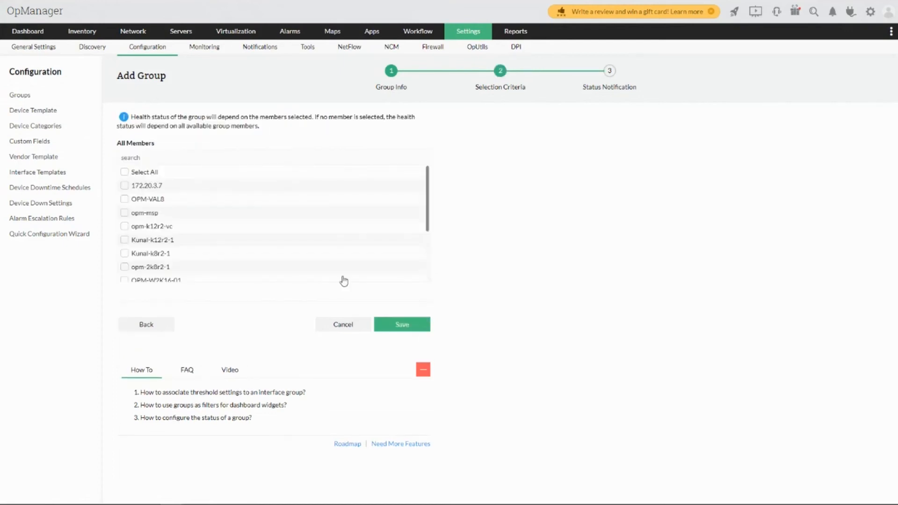
scroll(212, 206, down, 3)
scroll(210, 275, up, 3)
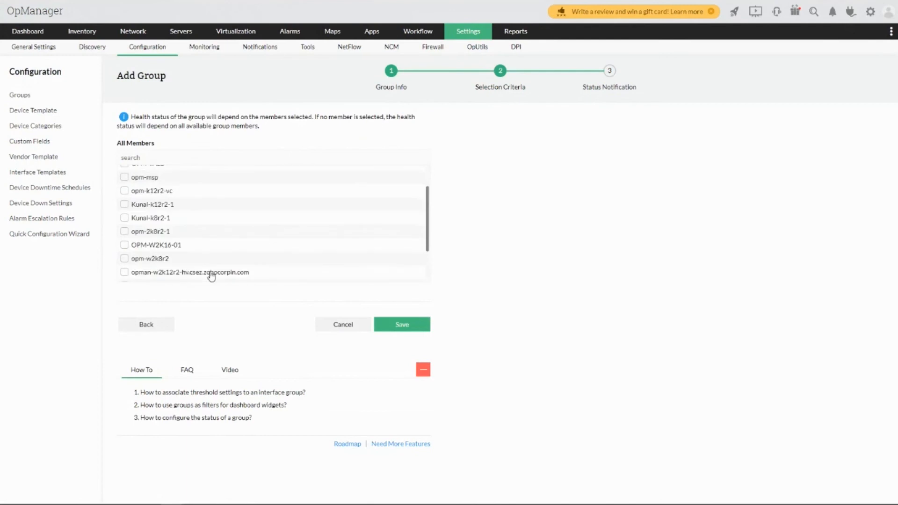
click(409, 325)
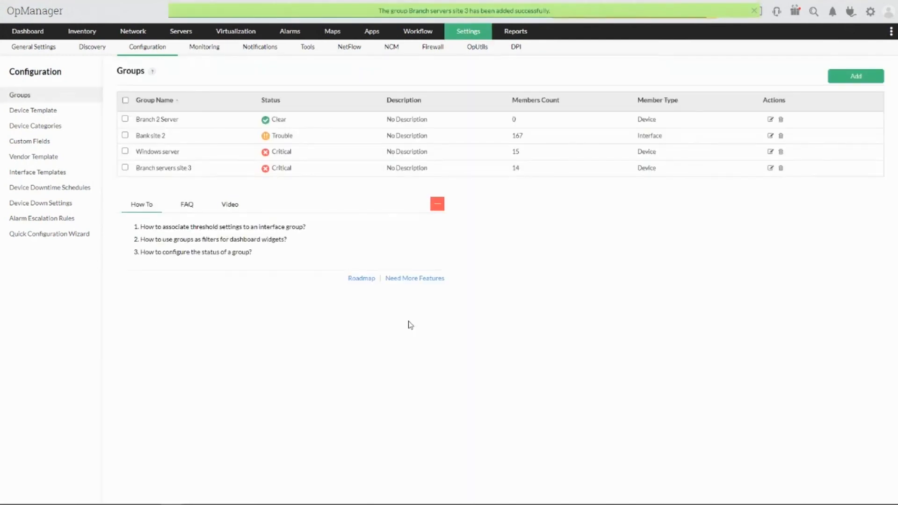
Review the Branch servers site 3 group's summary, alarms and device list, leave the expanded view, and return to the settings overview.
click(178, 169)
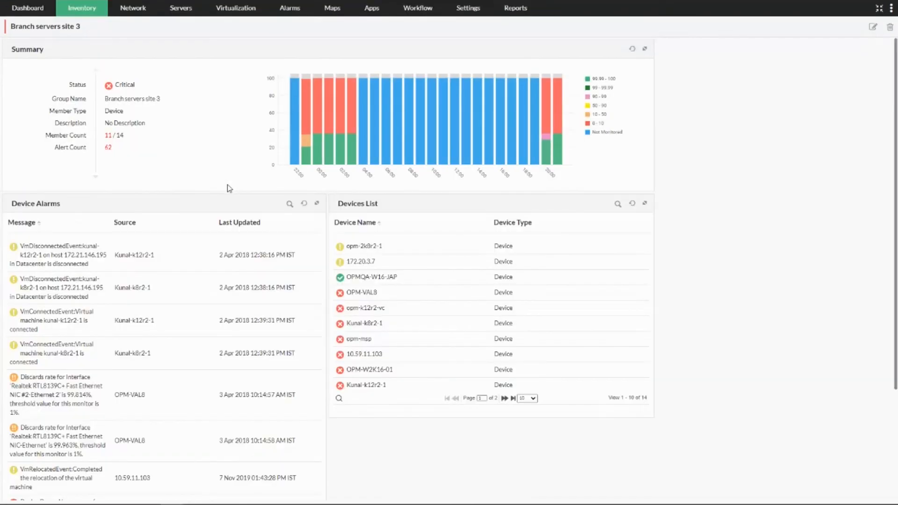
scroll(278, 353, down, 1)
scroll(278, 353, up, 1)
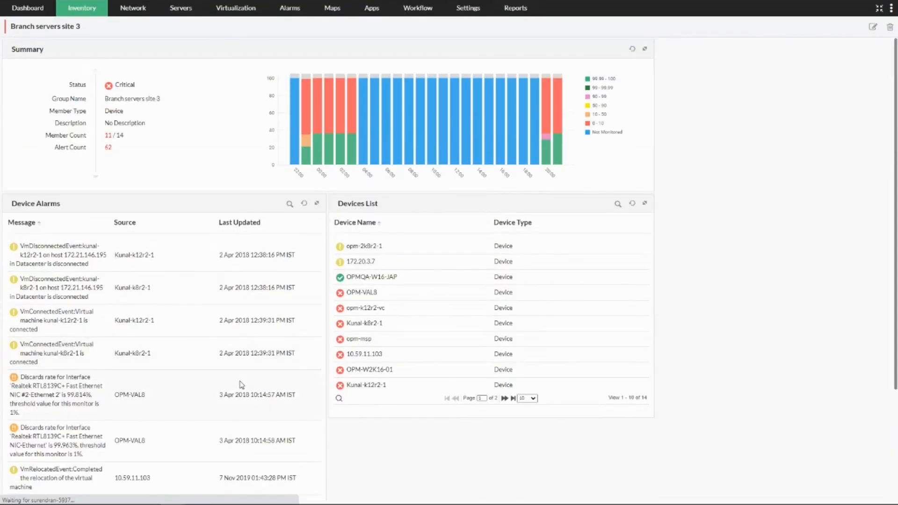
scroll(875, 17, up, 2)
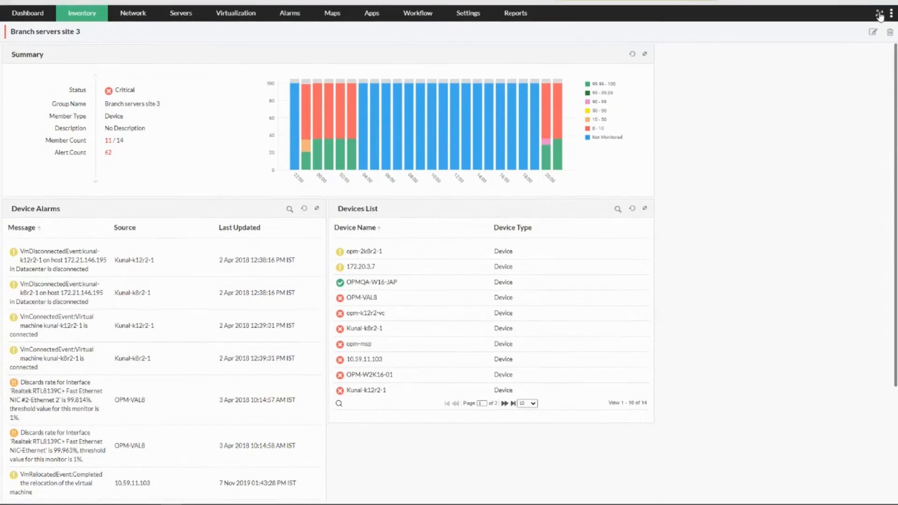
mouse_move(470, 34)
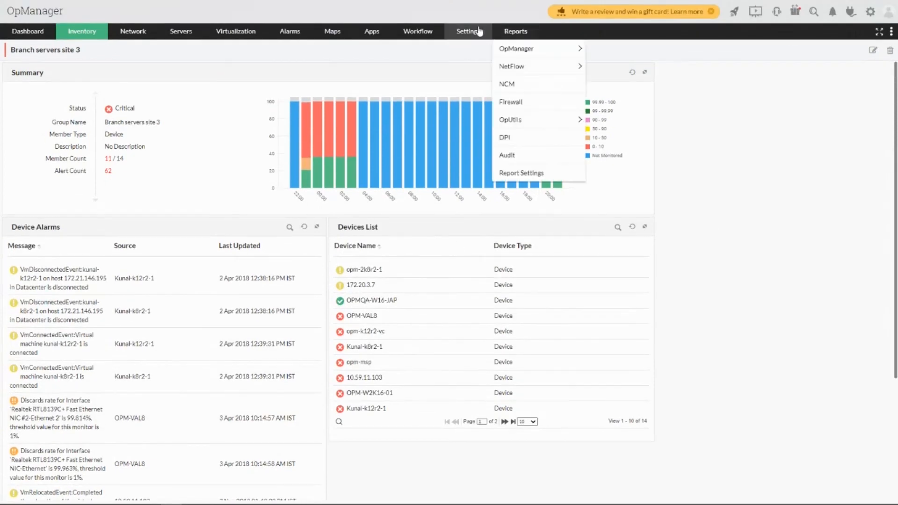
click(470, 33)
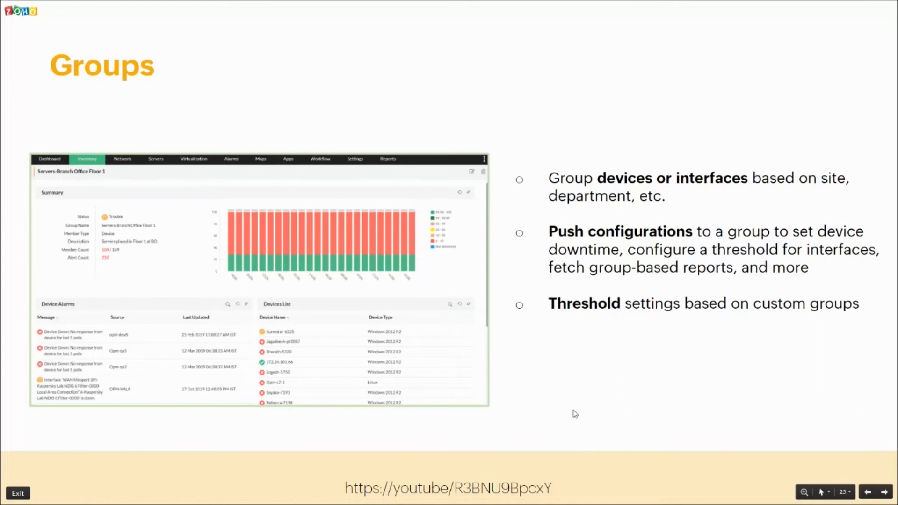
Advance the Zoho Show presentation from the Groups slide to the Discovery Filter slide, and switch back to the OpManager window.
click(573, 411)
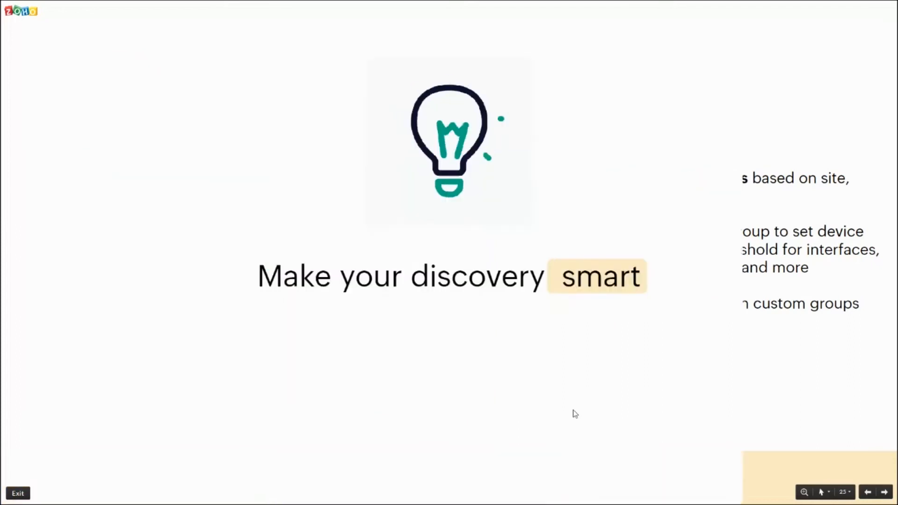
click(315, 442)
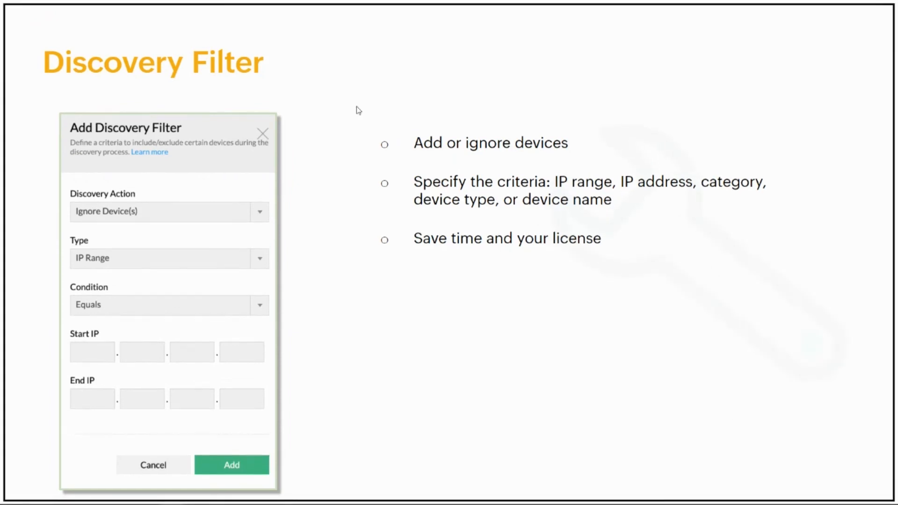
key(super+Tab)
click(385, 129)
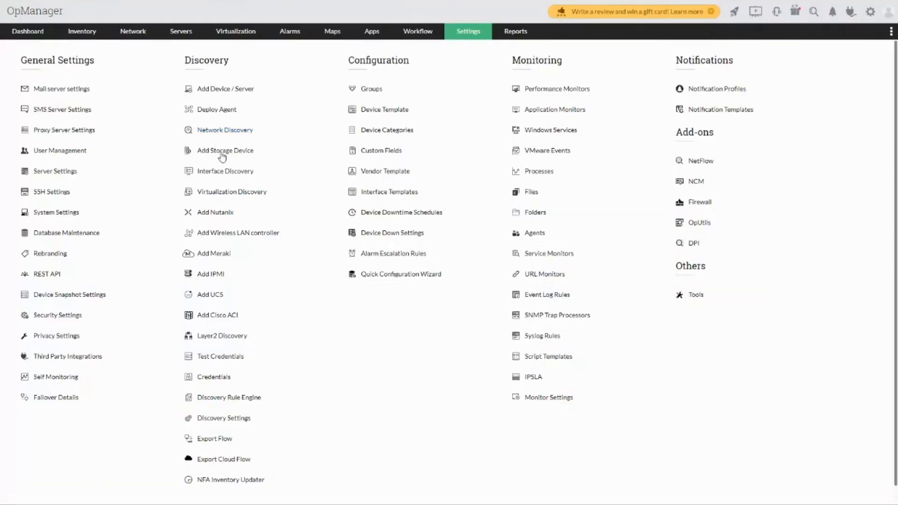
Open the existing "test" network discovery for editing, and open the form for ignoring devices with a discovery filter.
click(226, 133)
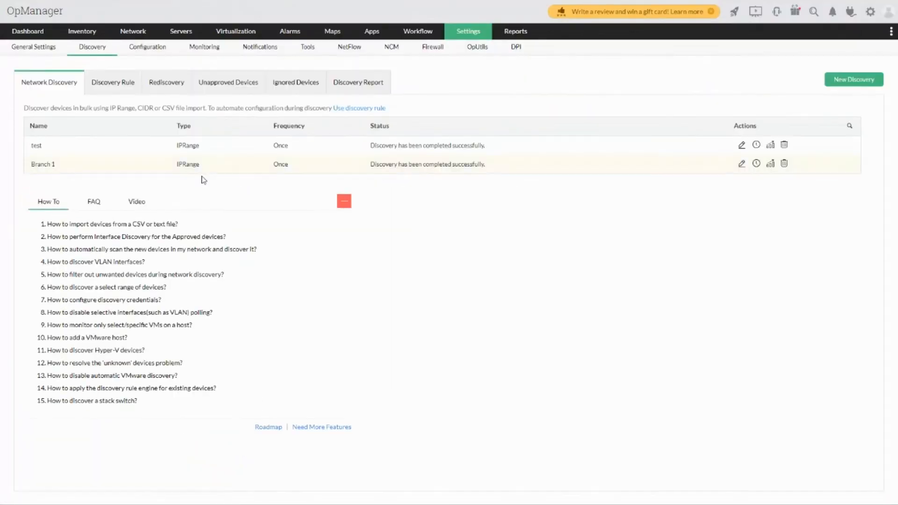
click(33, 147)
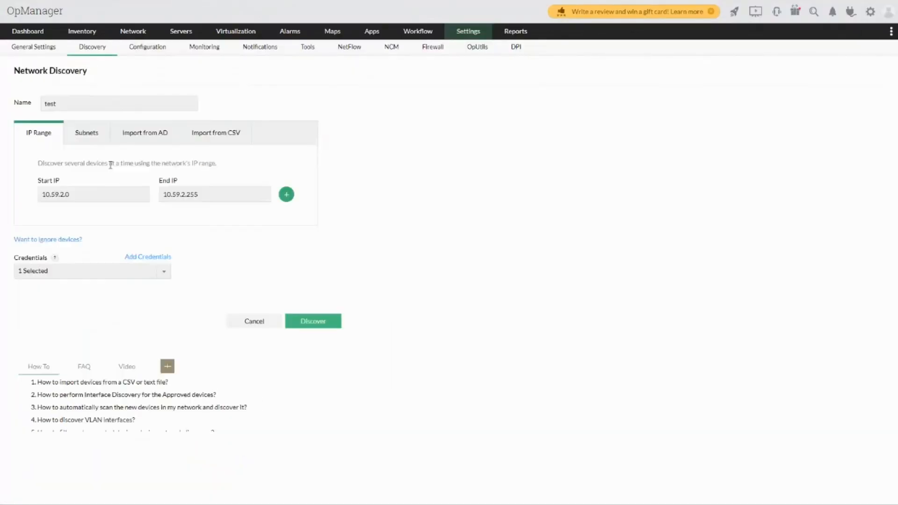
click(48, 239)
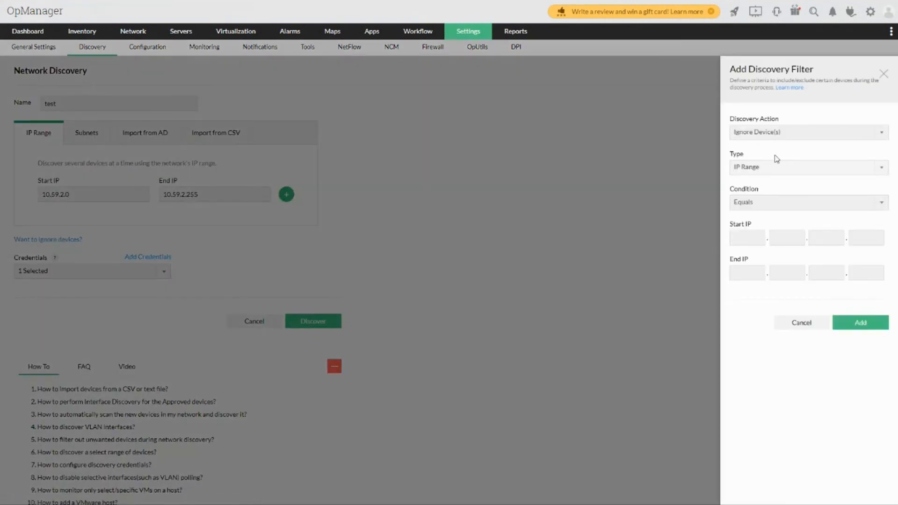
Define a discovery filter that ignores devices by Device Type, using the Equals condition.
click(783, 136)
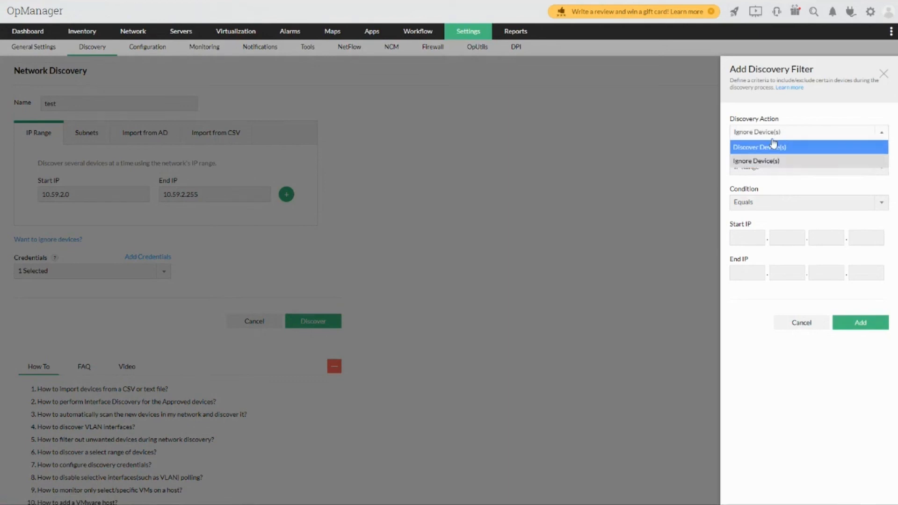
click(776, 161)
click(774, 169)
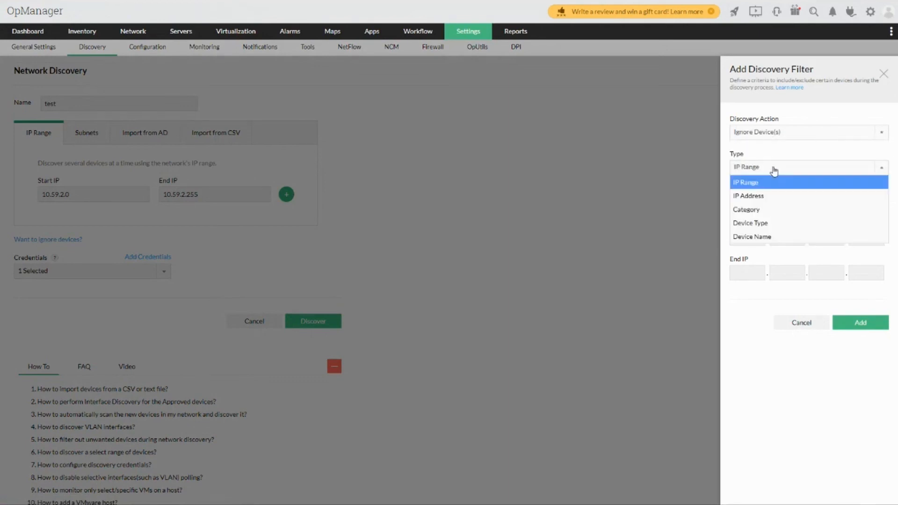
click(772, 223)
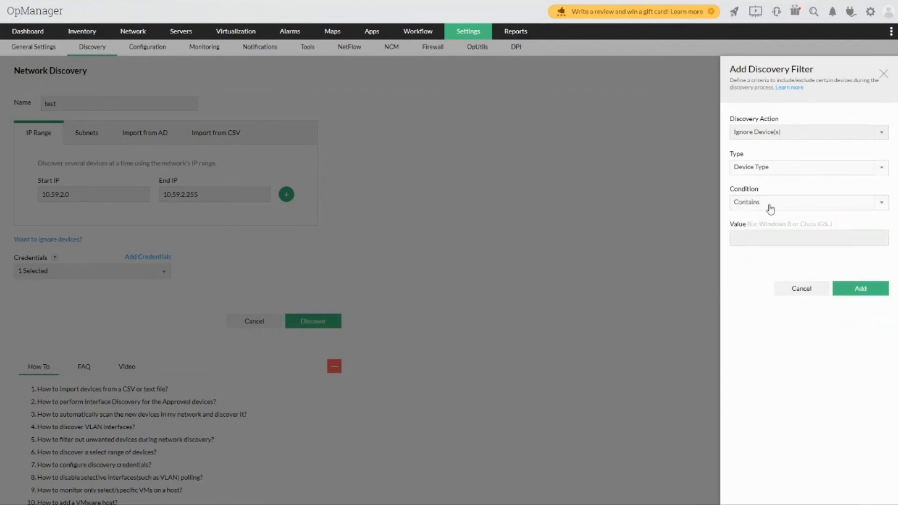
click(770, 209)
click(743, 217)
Set the filter's value to Desktop and add the filter to the network discovery.
click(755, 238)
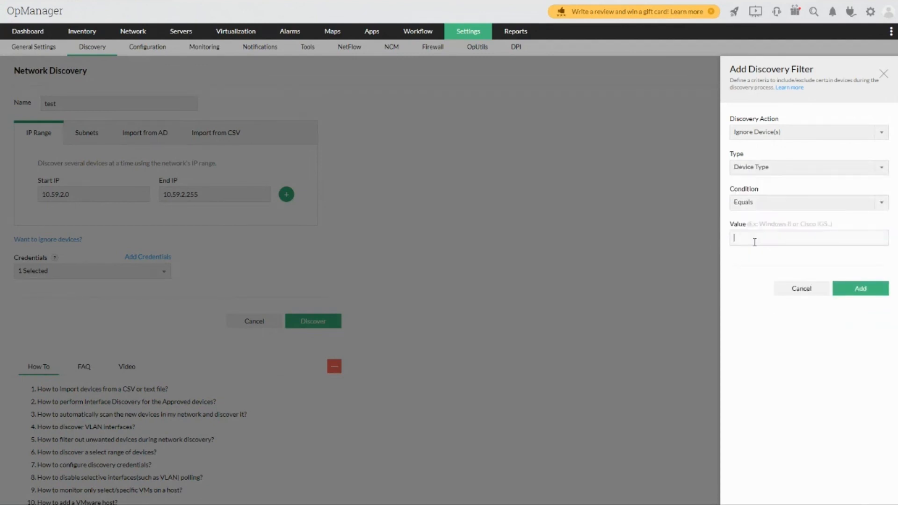
text(Desp)
key(BackSpace)
text(ktop)
click(774, 169)
click(723, 351)
click(881, 289)
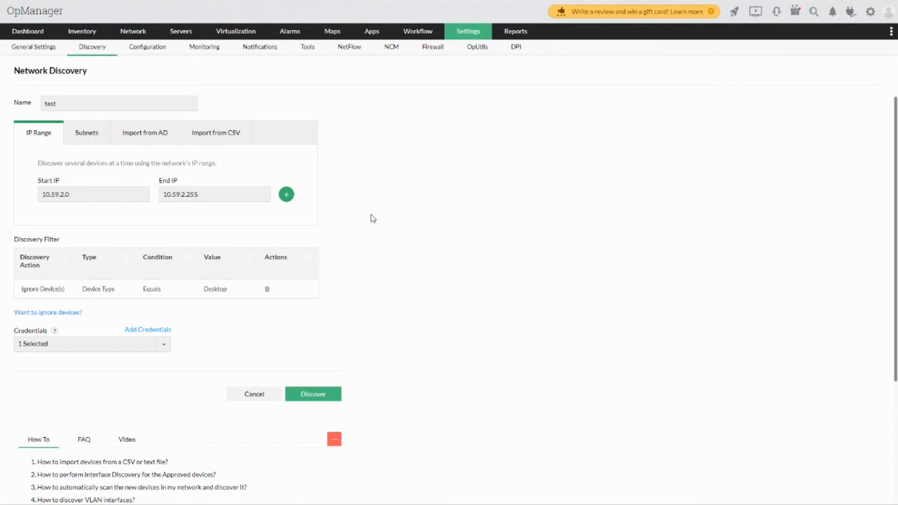
Switch to the Zoho Show presentation and advance from the Discovery Filter slide to the Discovery Rule Engine slide.
key(super+Tab)
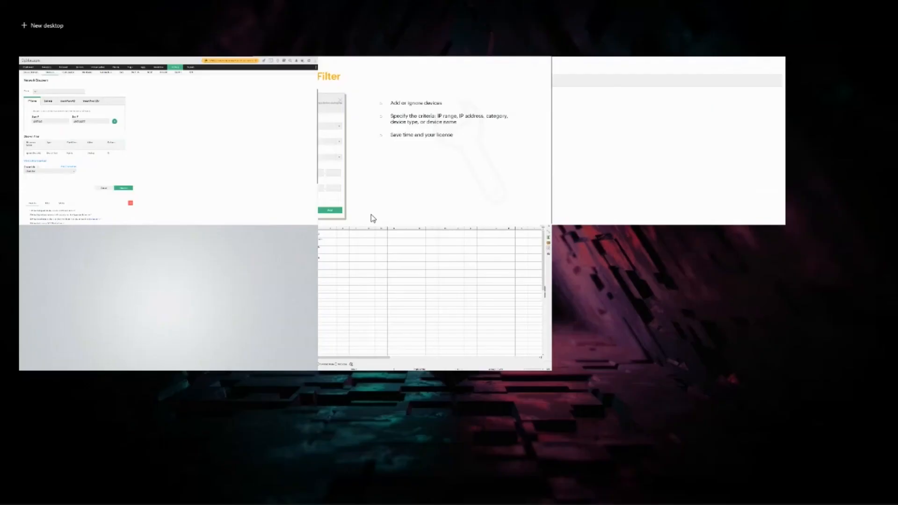
click(423, 165)
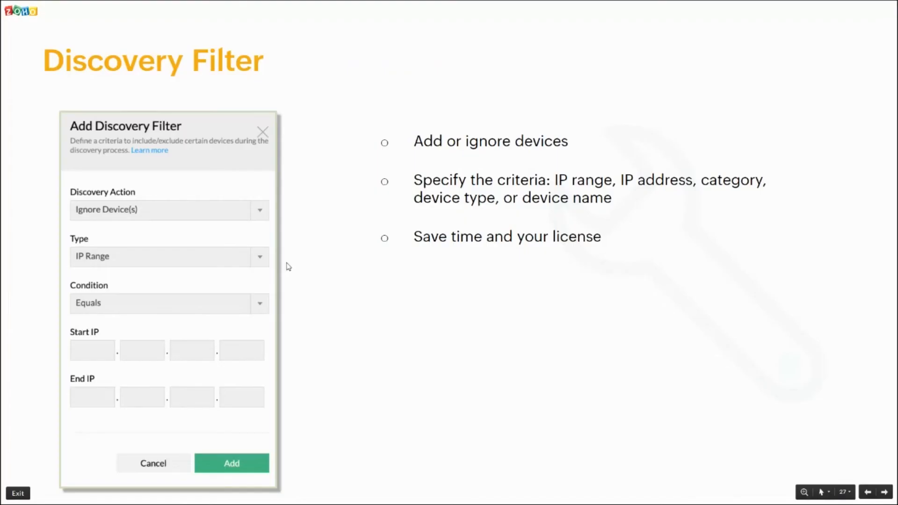
click(382, 363)
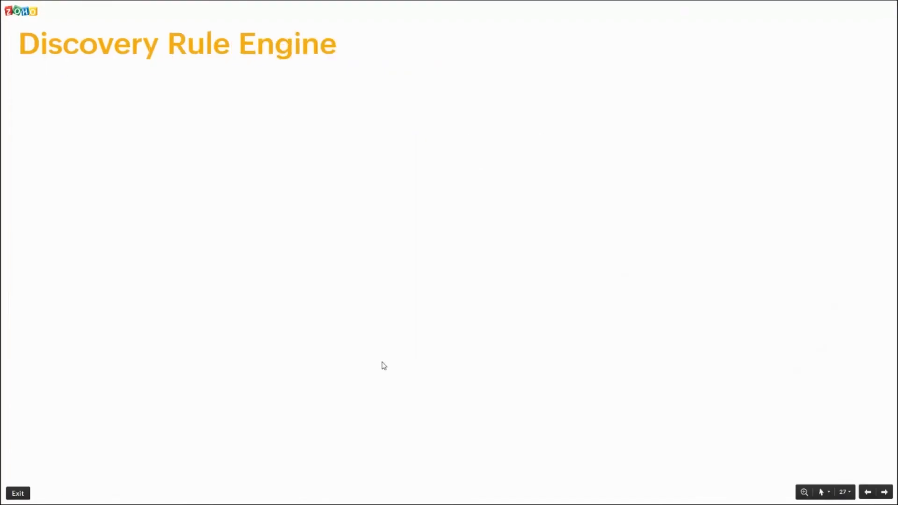